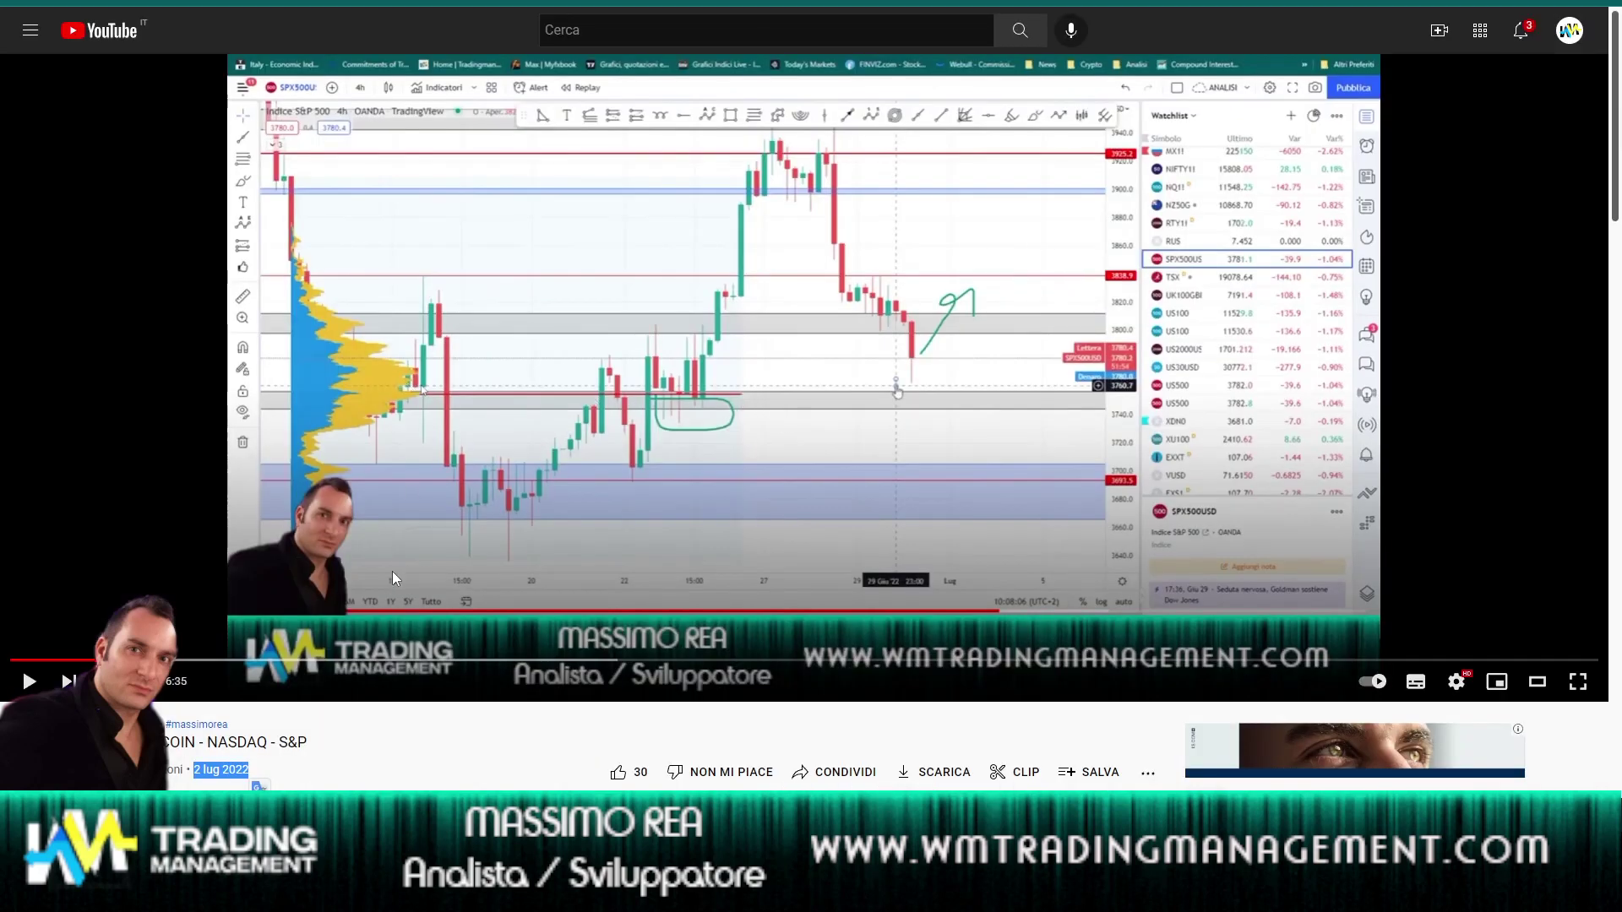
Bring up the 4 Jul 2022 live Market Update video paused on the annotated Bitcoin 1h chart
scroll(223, 606, down, 2)
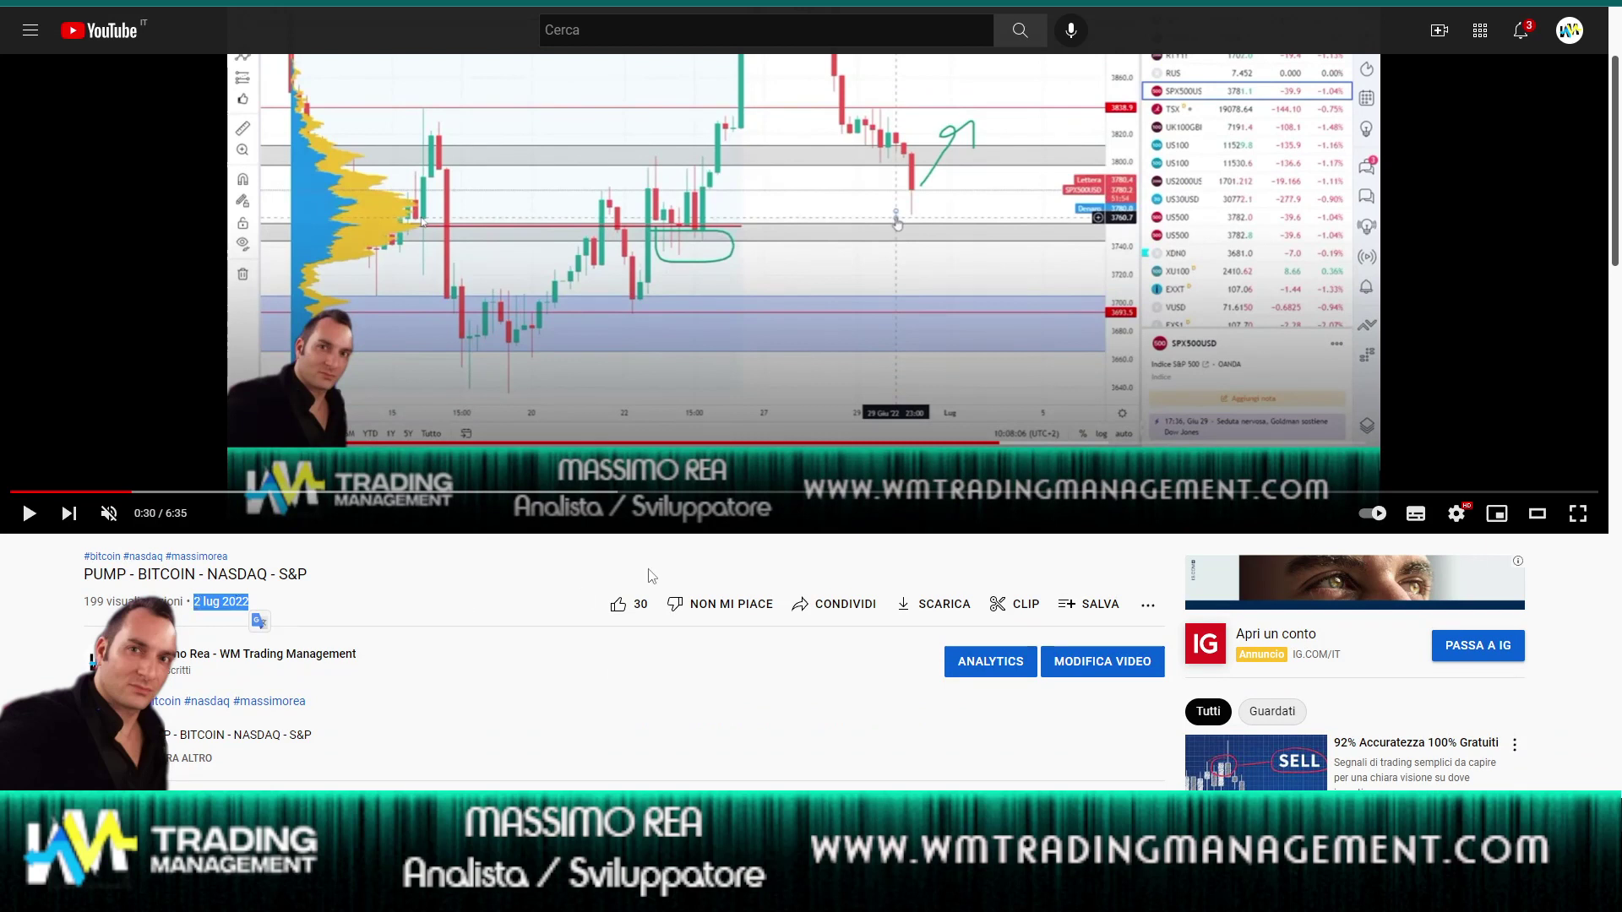
scroll(651, 576, up, 2)
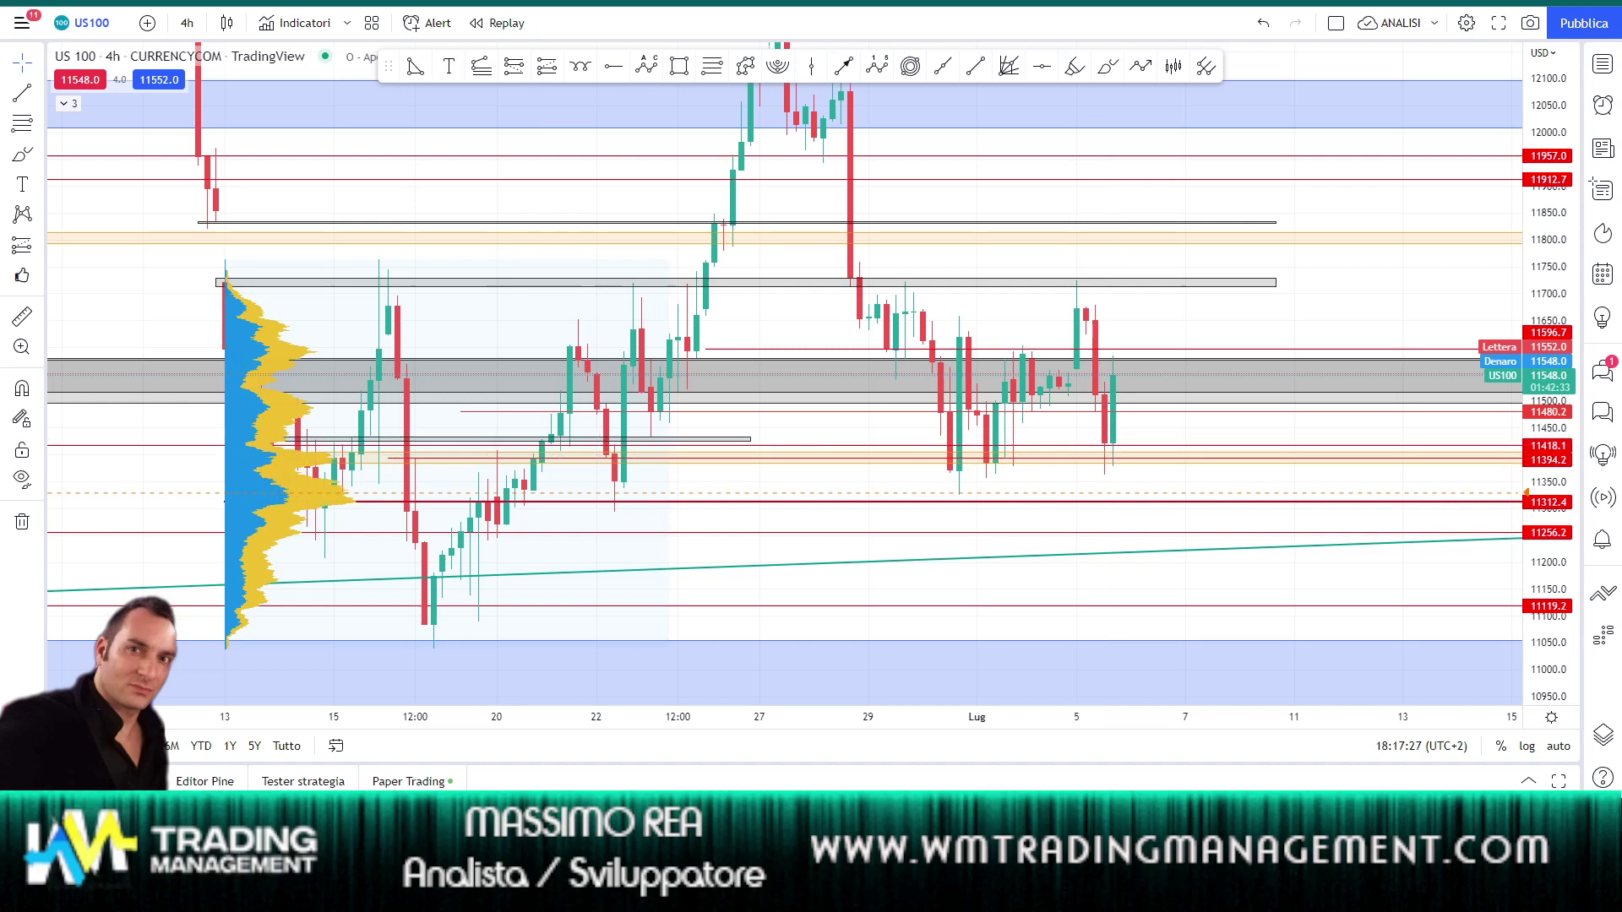
key(alt+Tab)
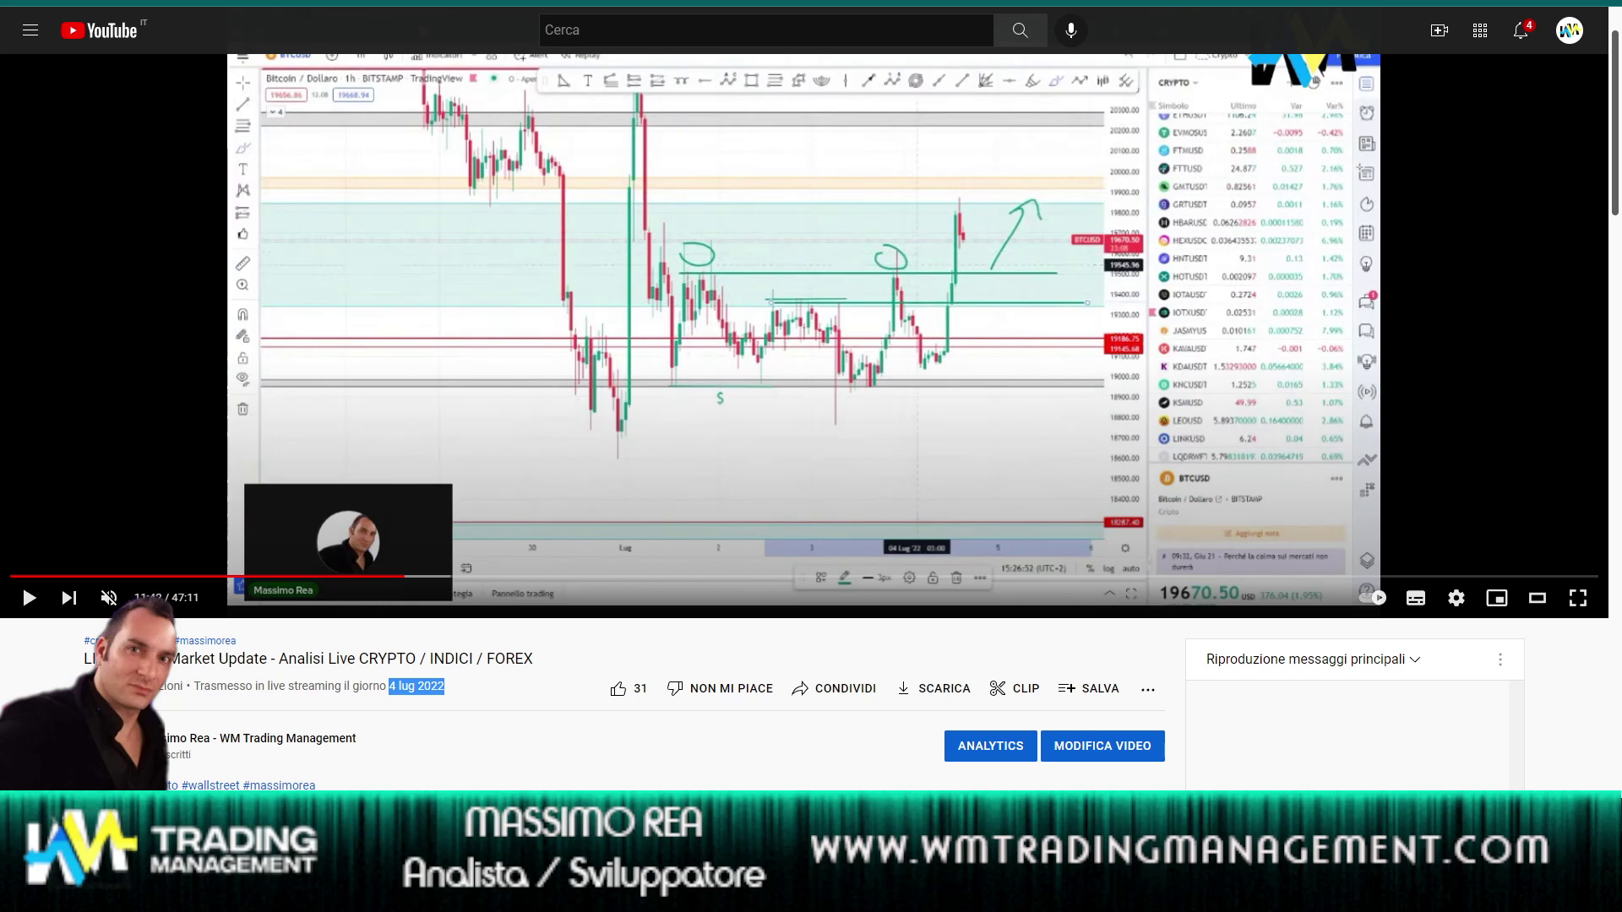
Return to TradingView's Bitcoin/Dollar 1h line chart compared against US100
key(alt+Tab)
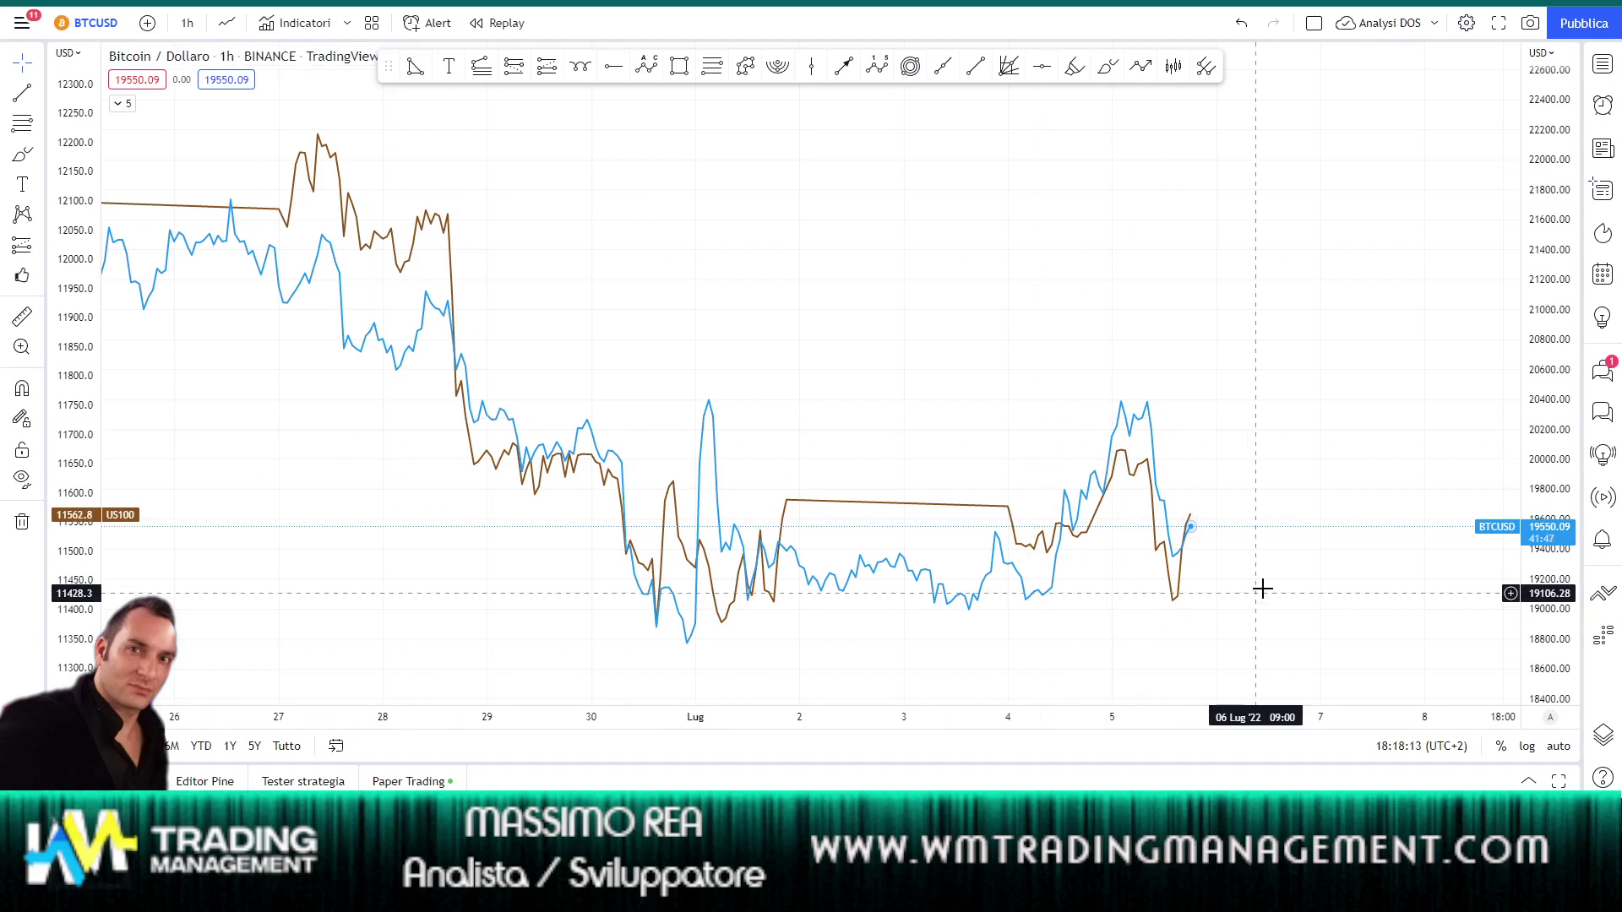
mouse_move(1326, 547)
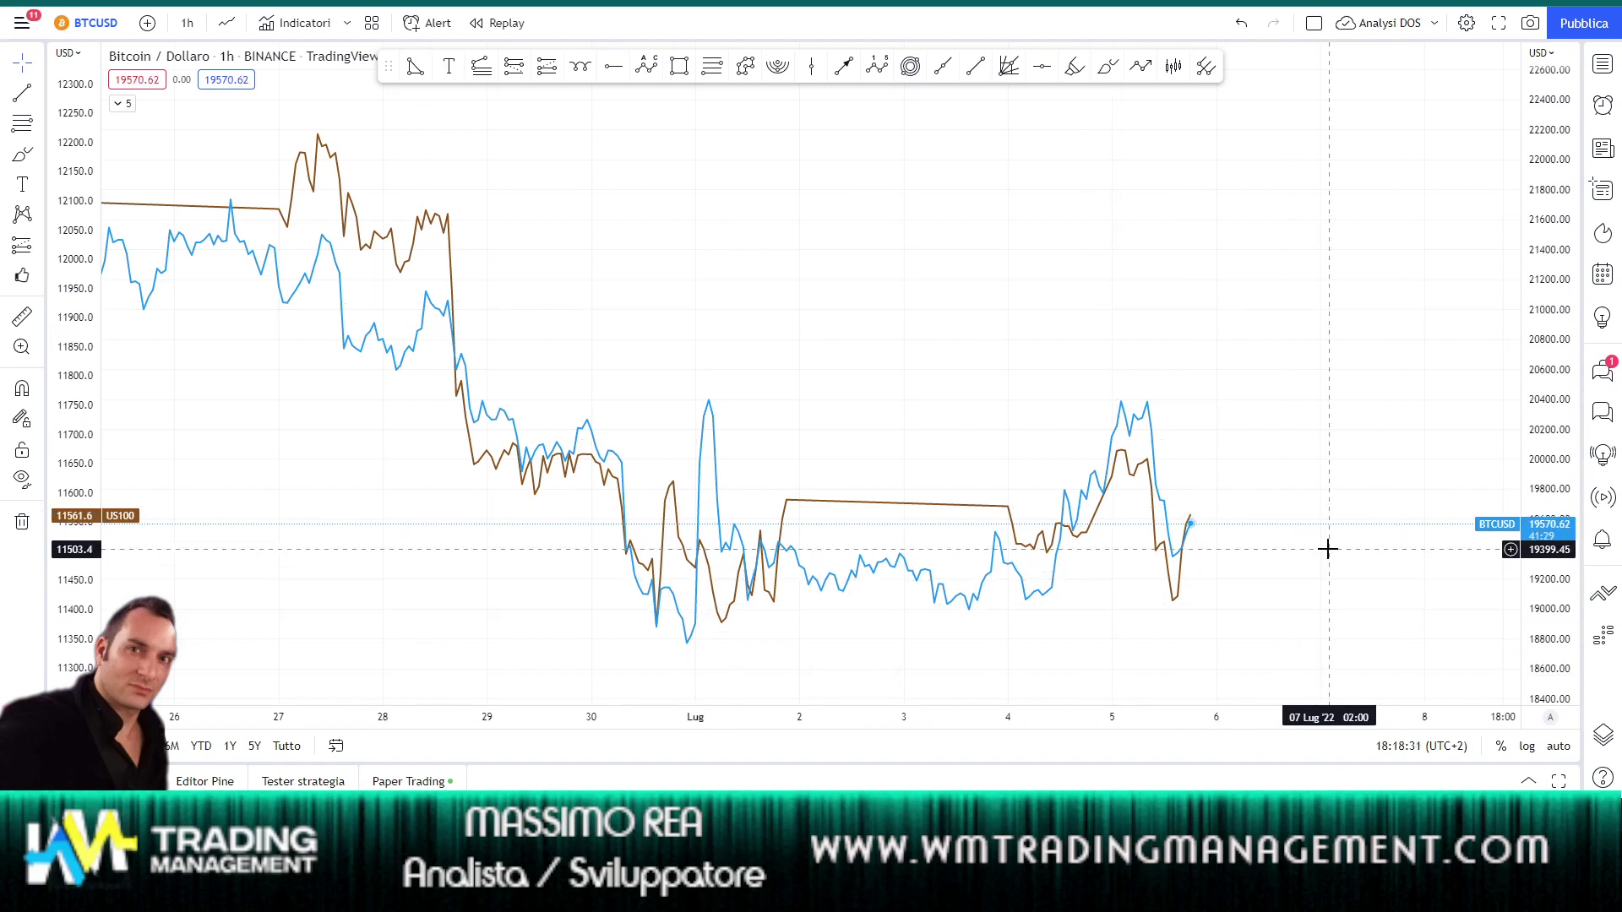
Switch to the US100 4h 'ANALISI' layout with its volume profile, level lines and shaded zones
key(ctrl+Tab)
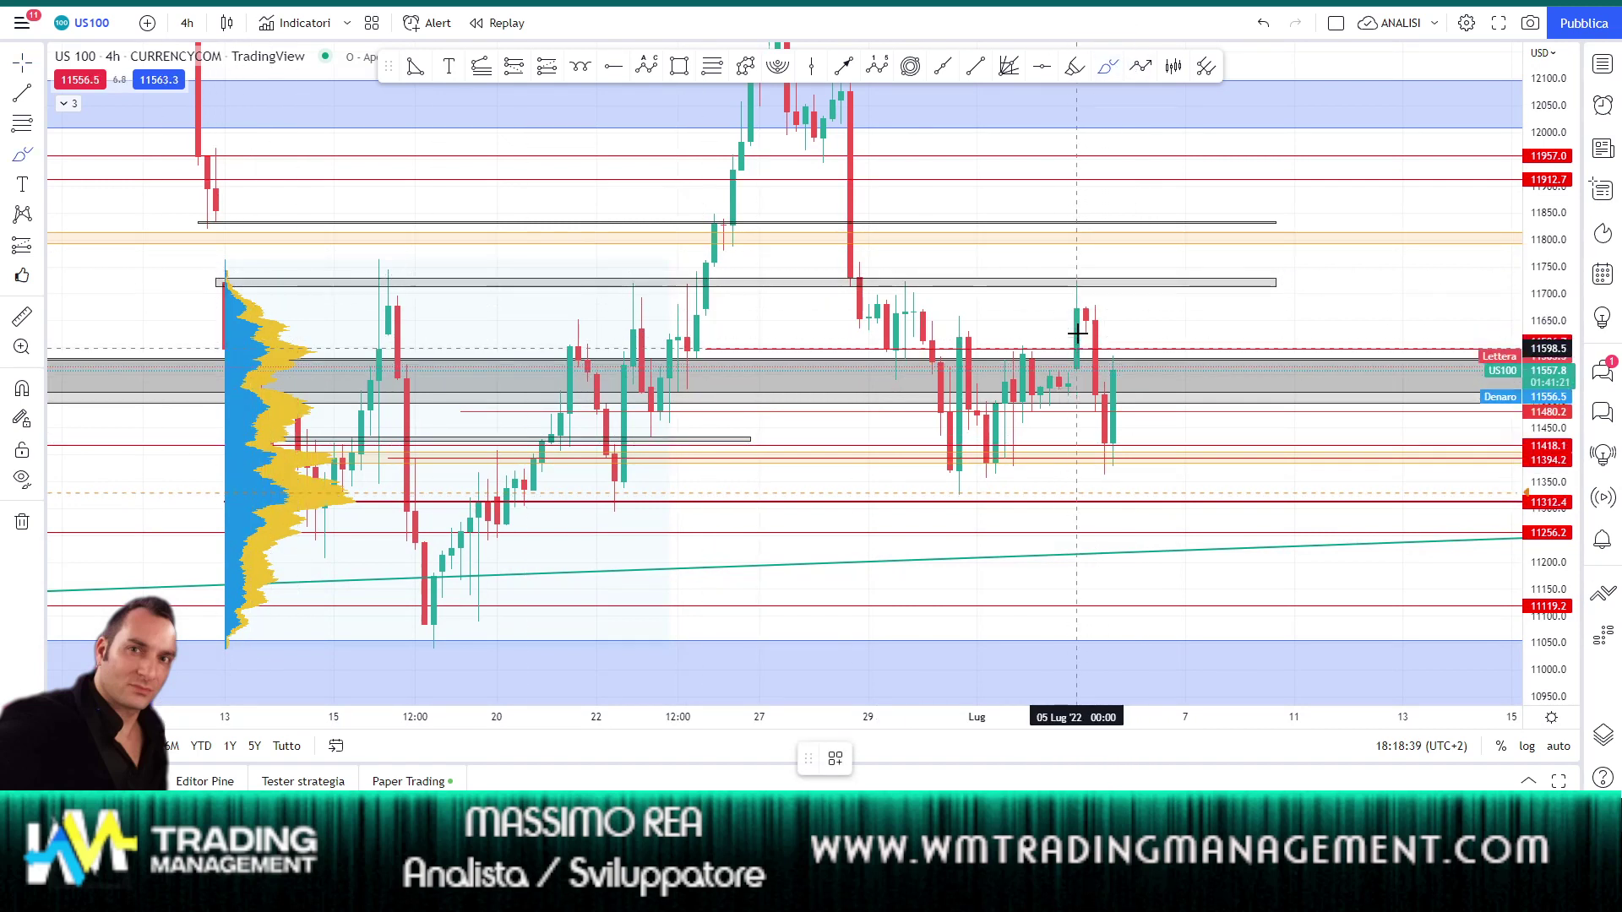
mouse_move(1076, 345)
mouse_down()
mouse_move(1076, 288)
mouse_move(1123, 282)
mouse_up()
drag(910, 281, 959, 281)
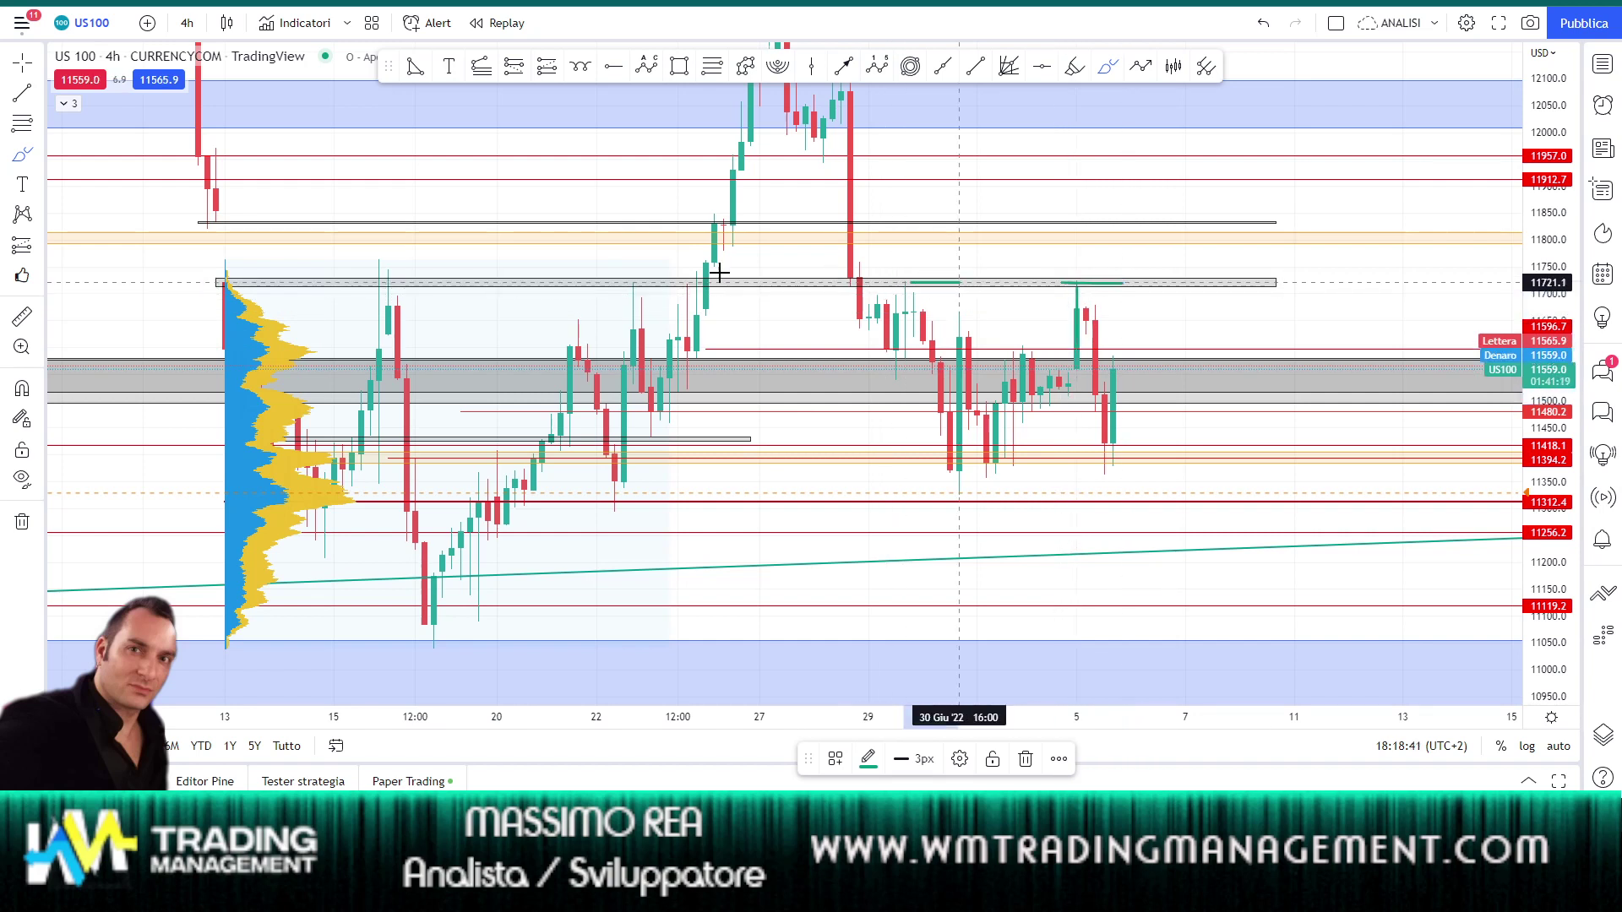
drag(621, 281, 669, 281)
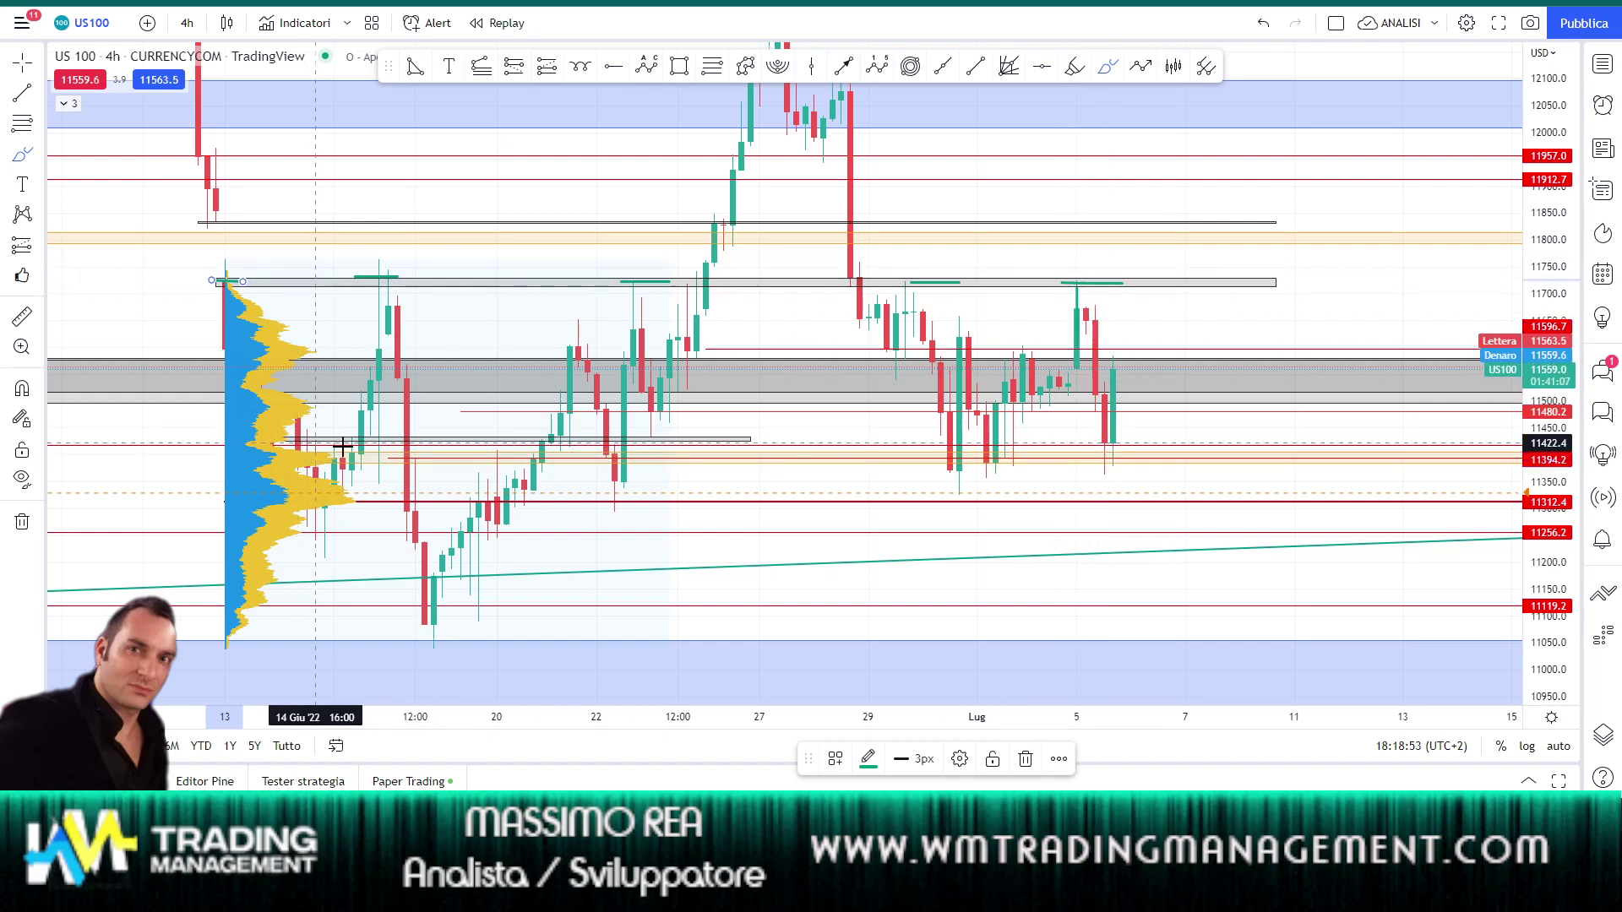
mouse_move(319, 441)
mouse_down()
mouse_move(351, 513)
mouse_move(307, 515)
mouse_up()
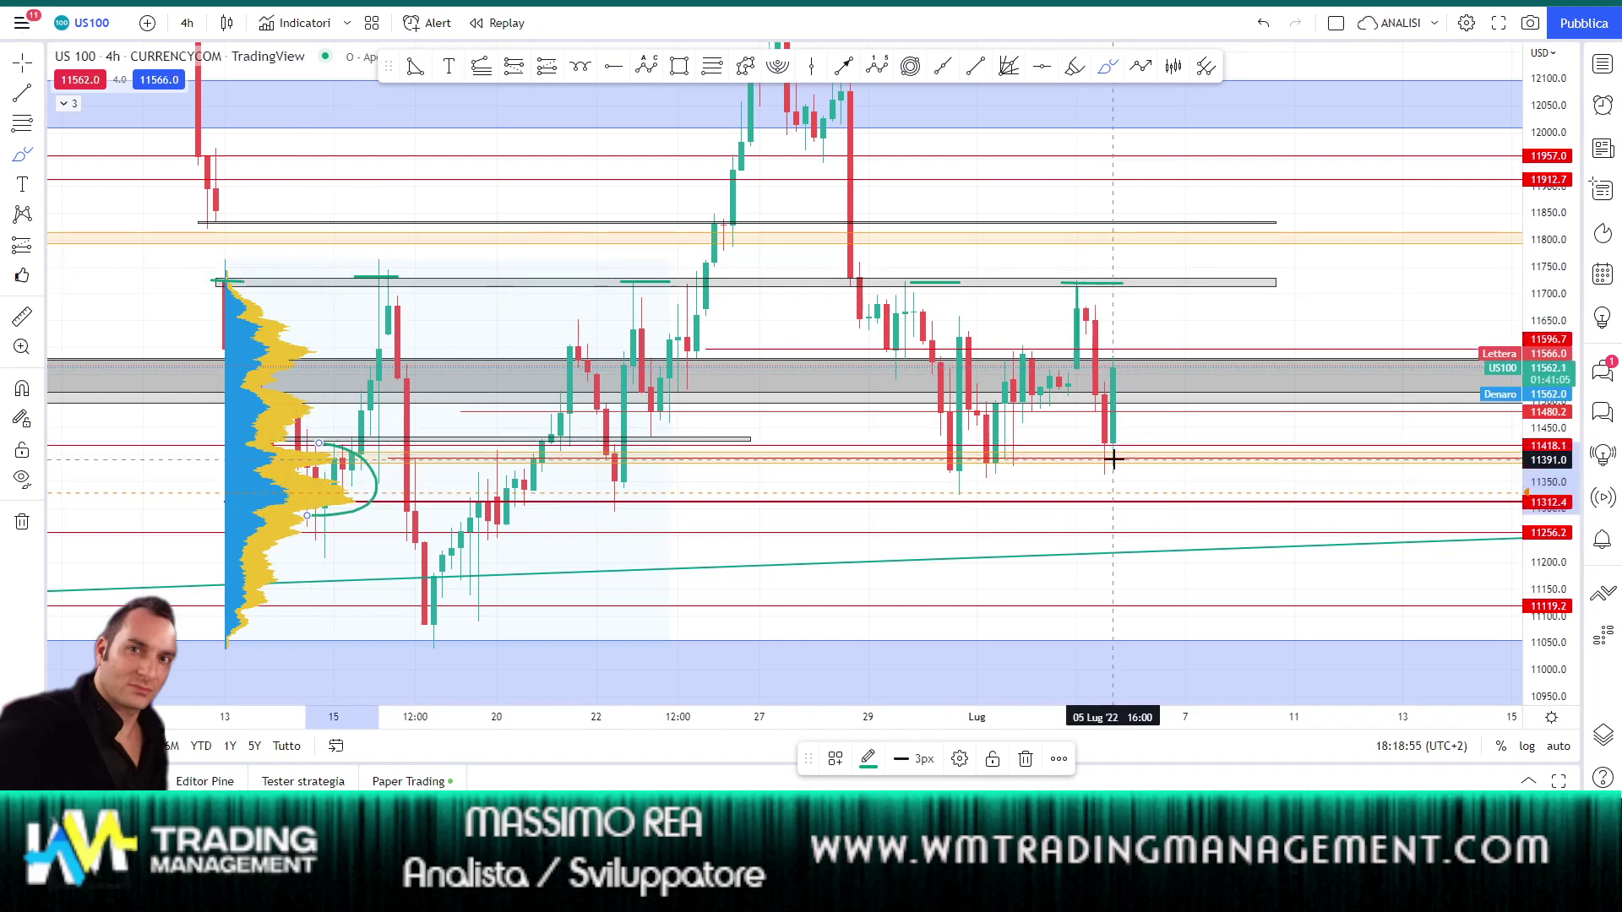
drag(1125, 457, 1168, 380)
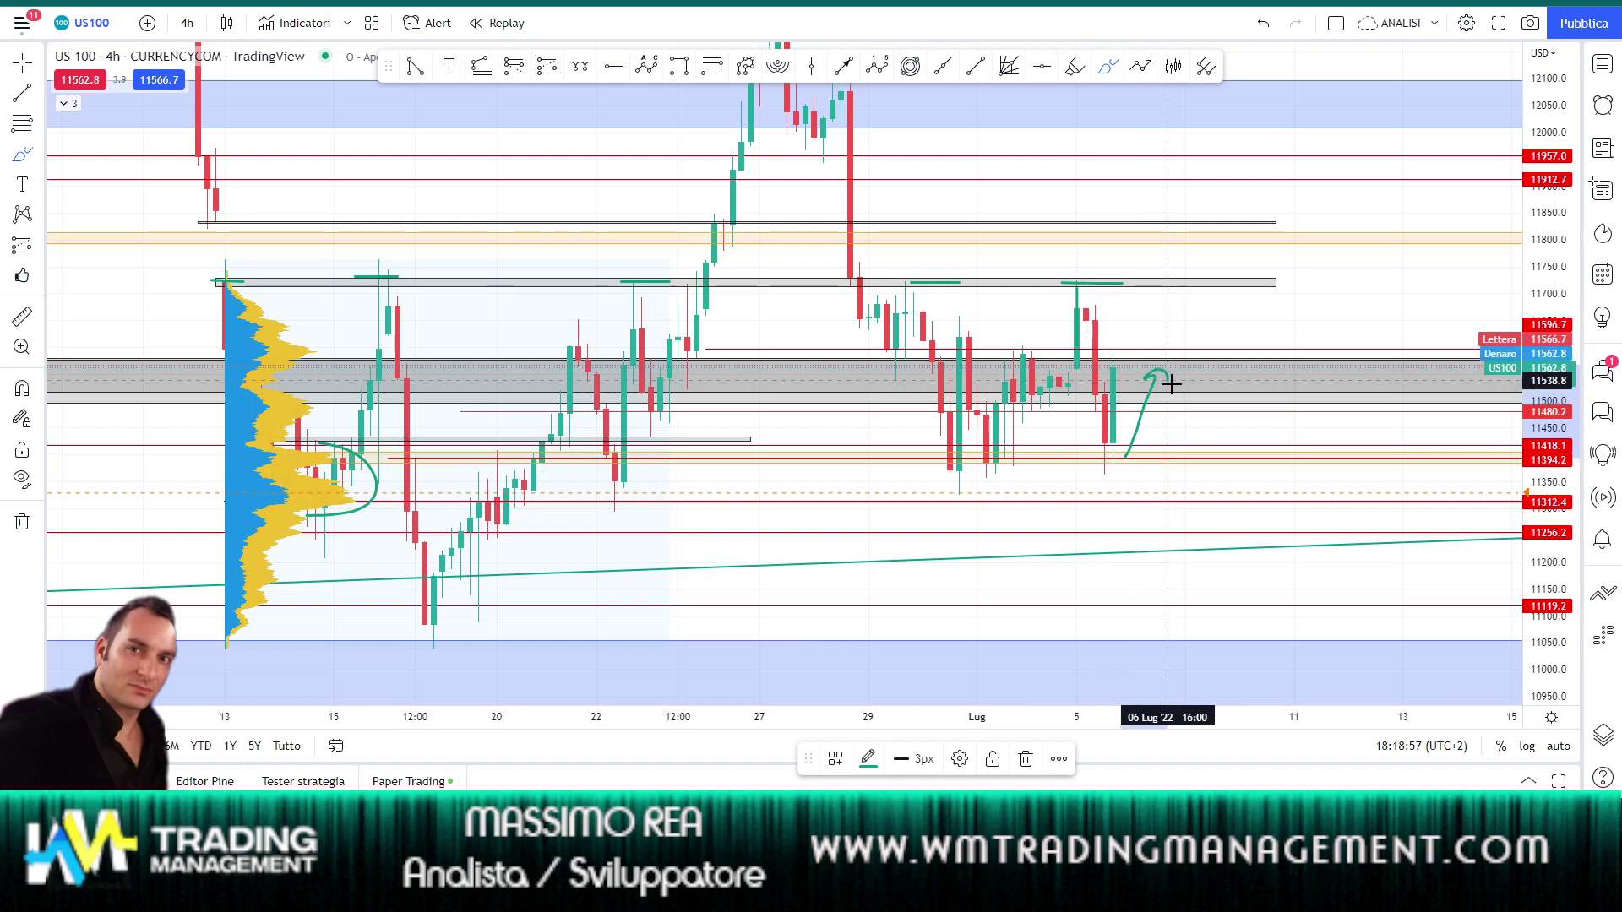
mouse_move(1132, 377)
mouse_down()
mouse_move(1171, 286)
mouse_move(1202, 283)
mouse_up()
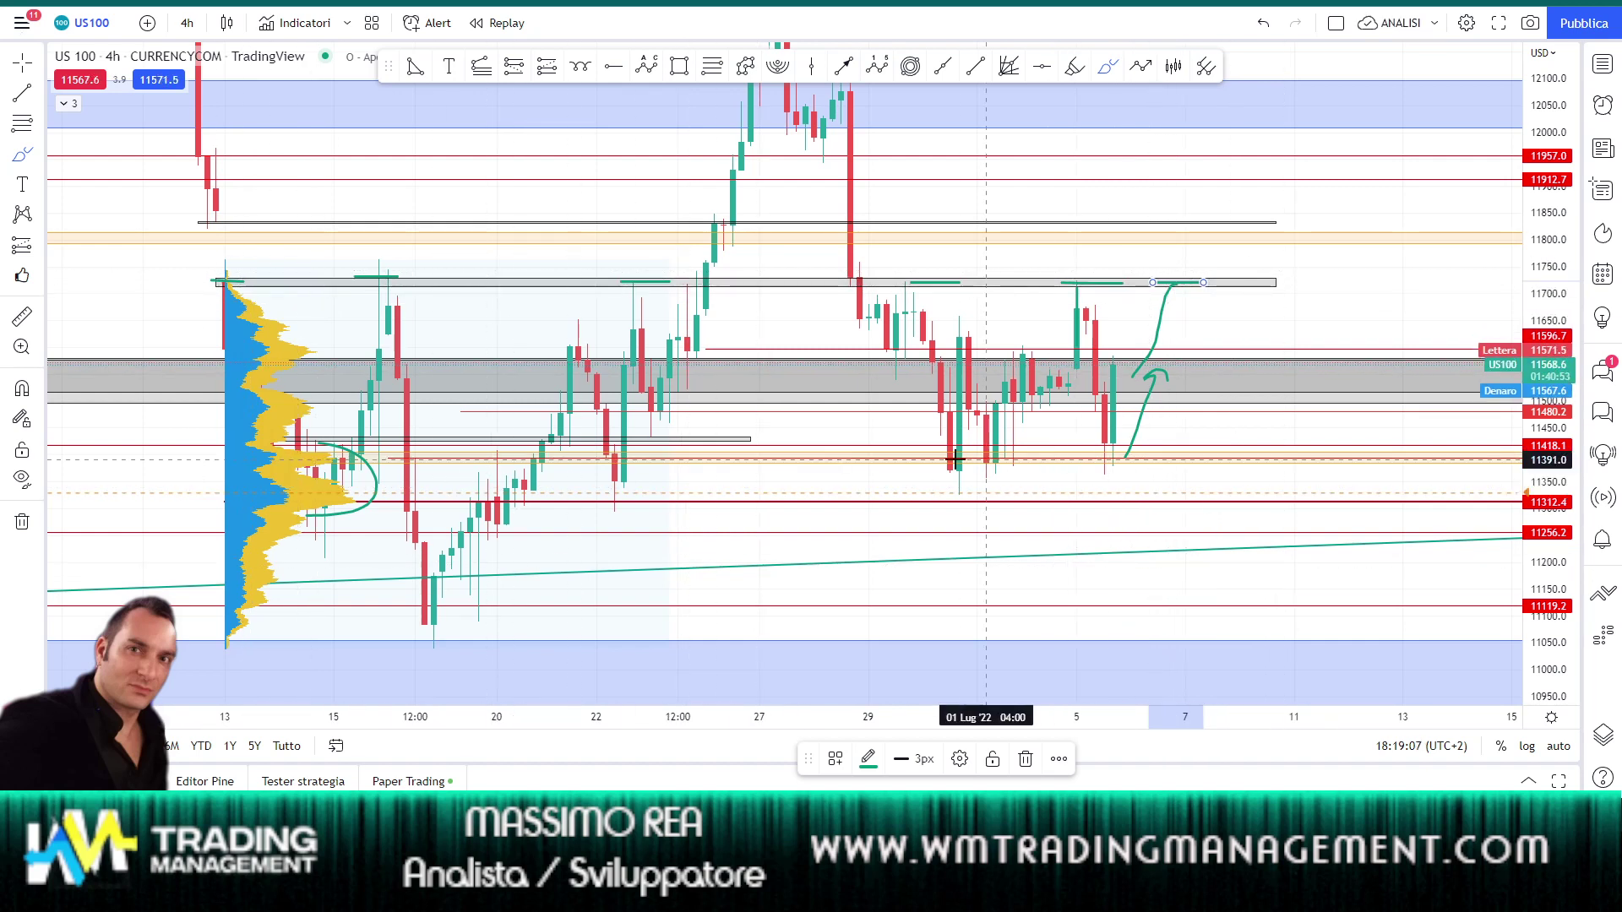
drag(1158, 461, 1080, 460)
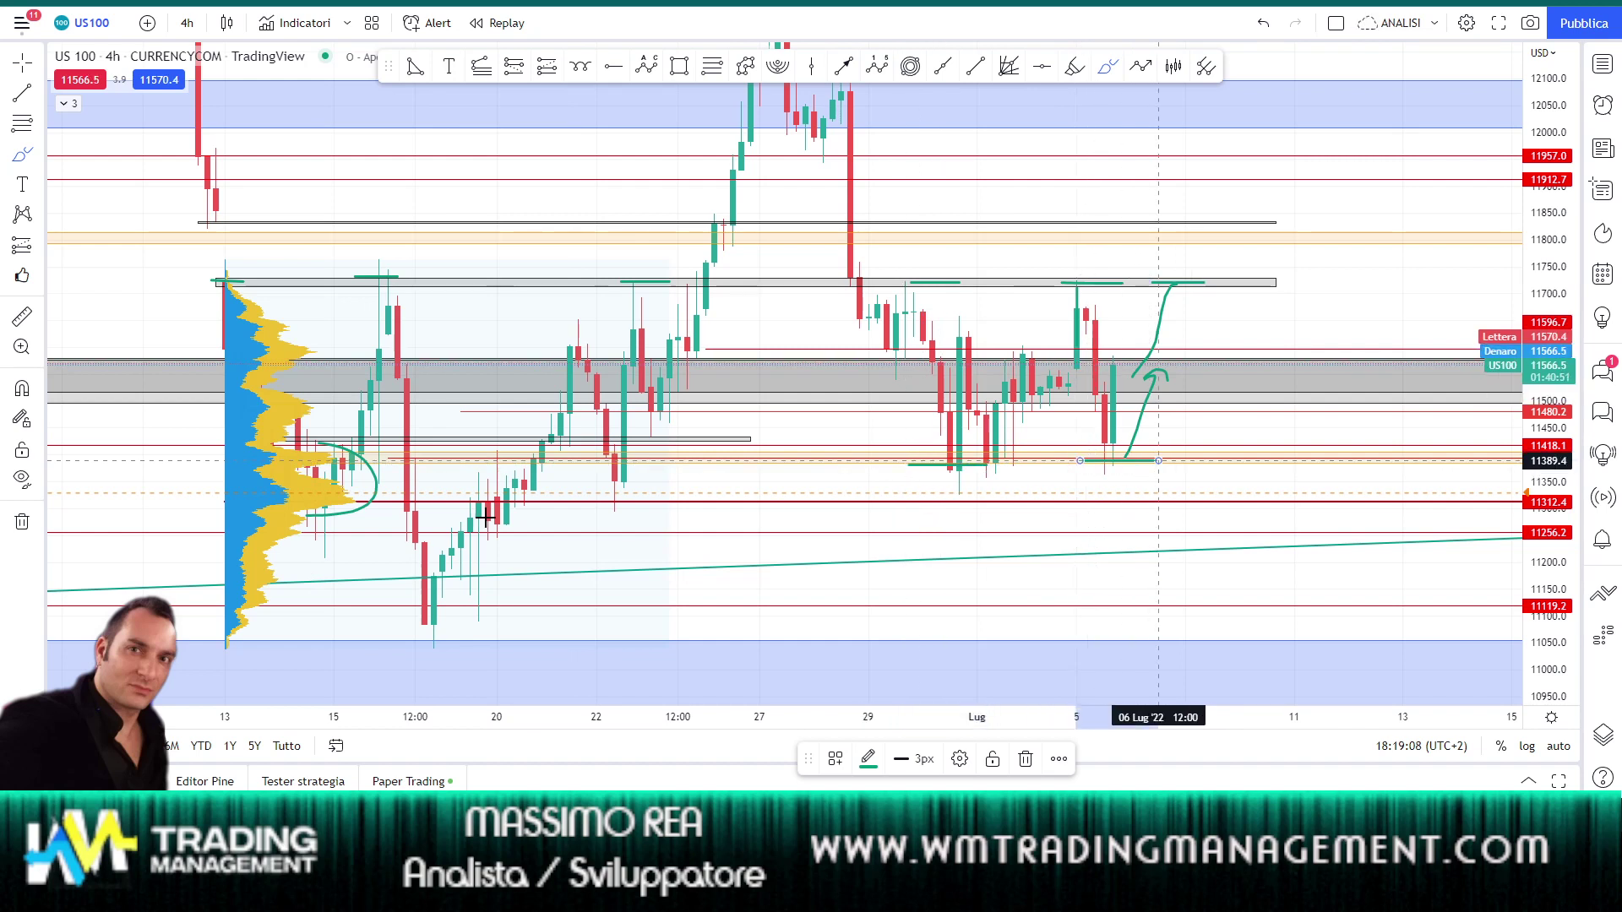
drag(353, 482, 342, 511)
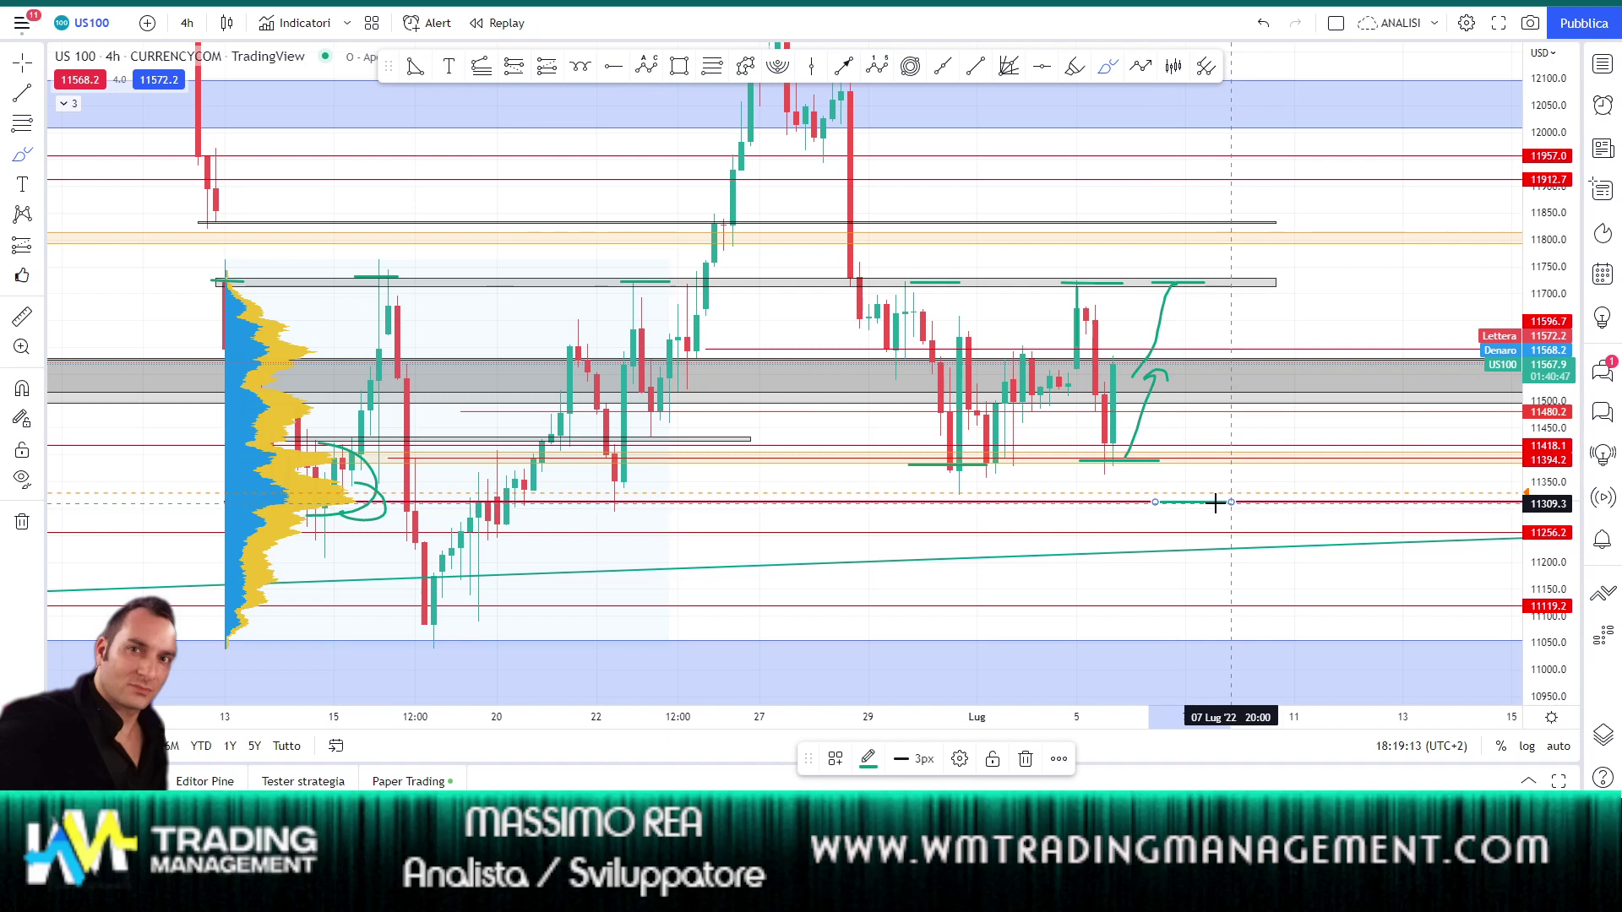
drag(1155, 502, 1231, 502)
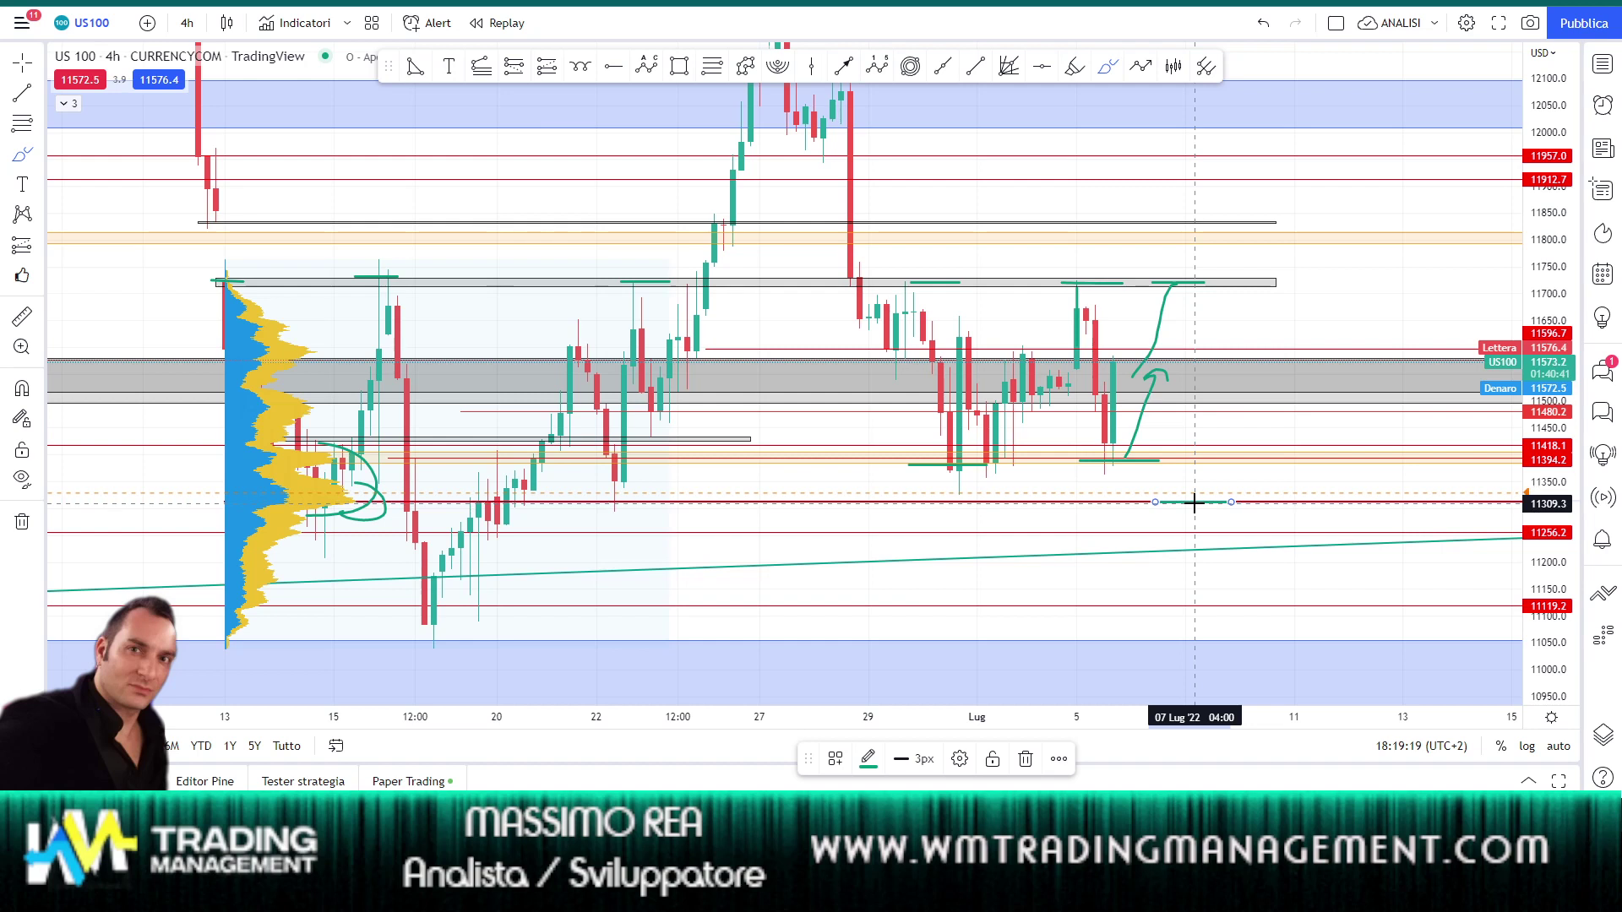
key(ctrl)
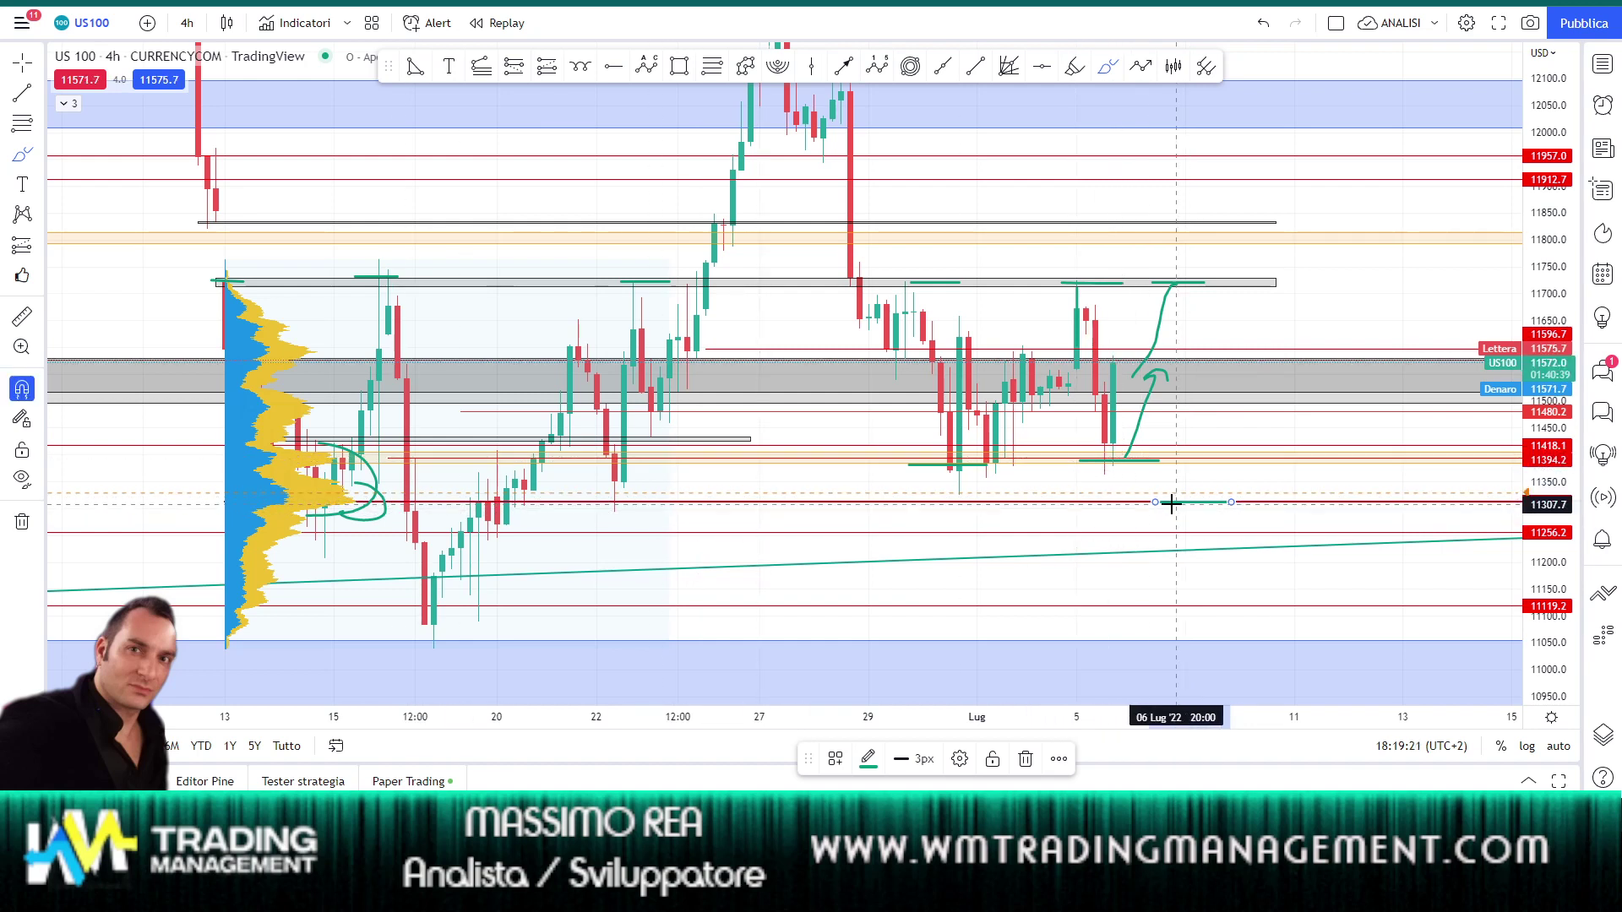
key(ctrl+z)
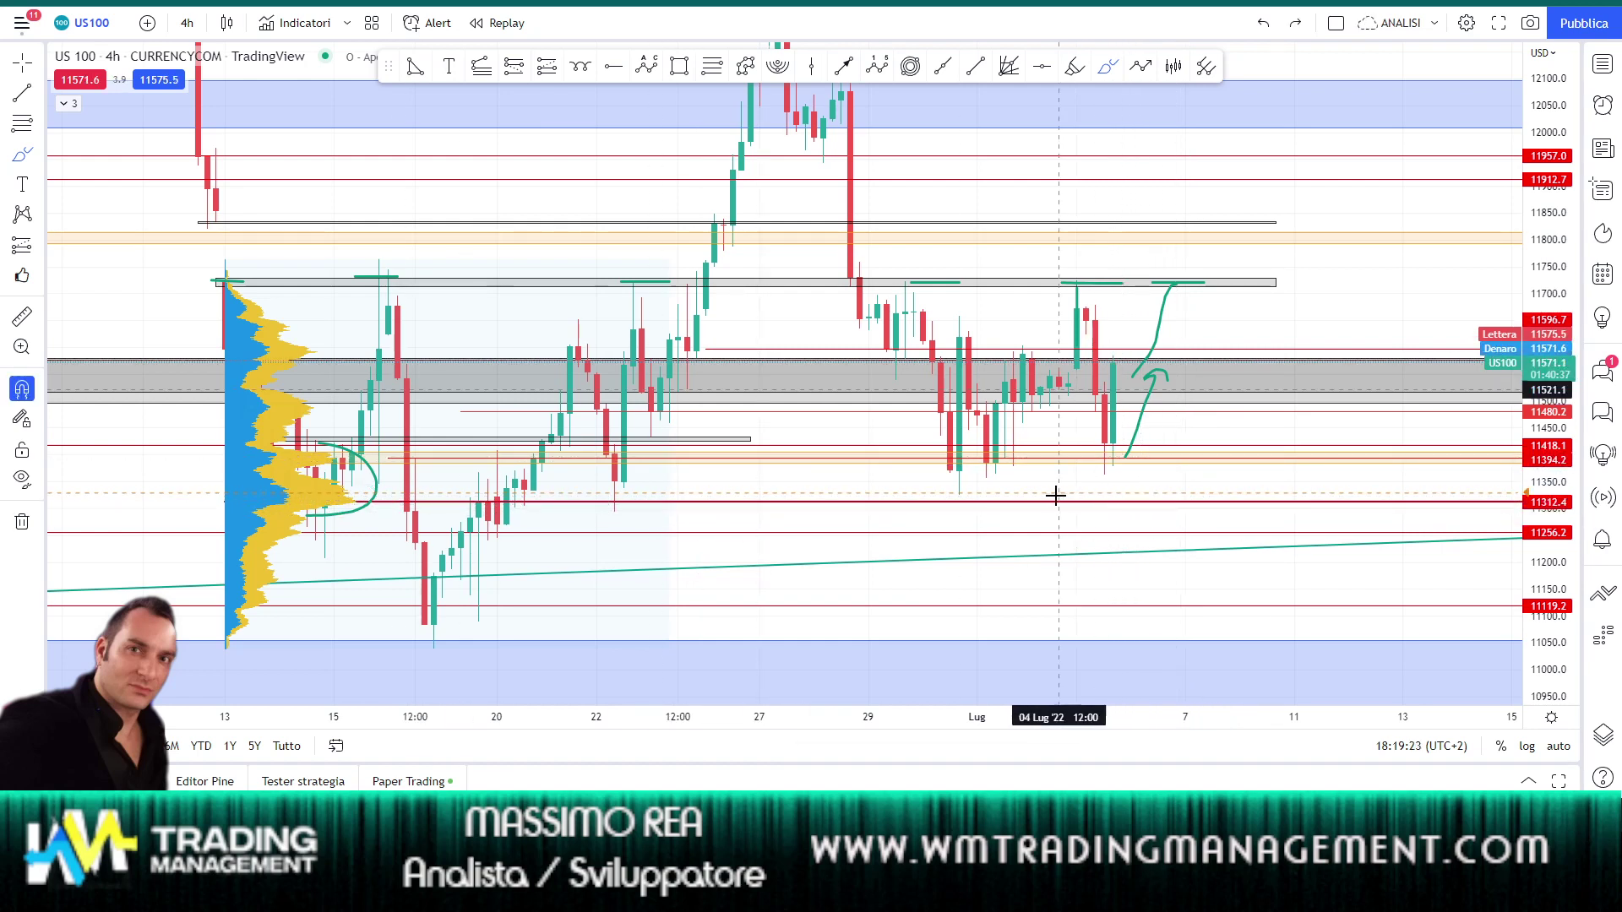
key(ctrl+z)
key(ctrl+z)
key(ctrl+z)
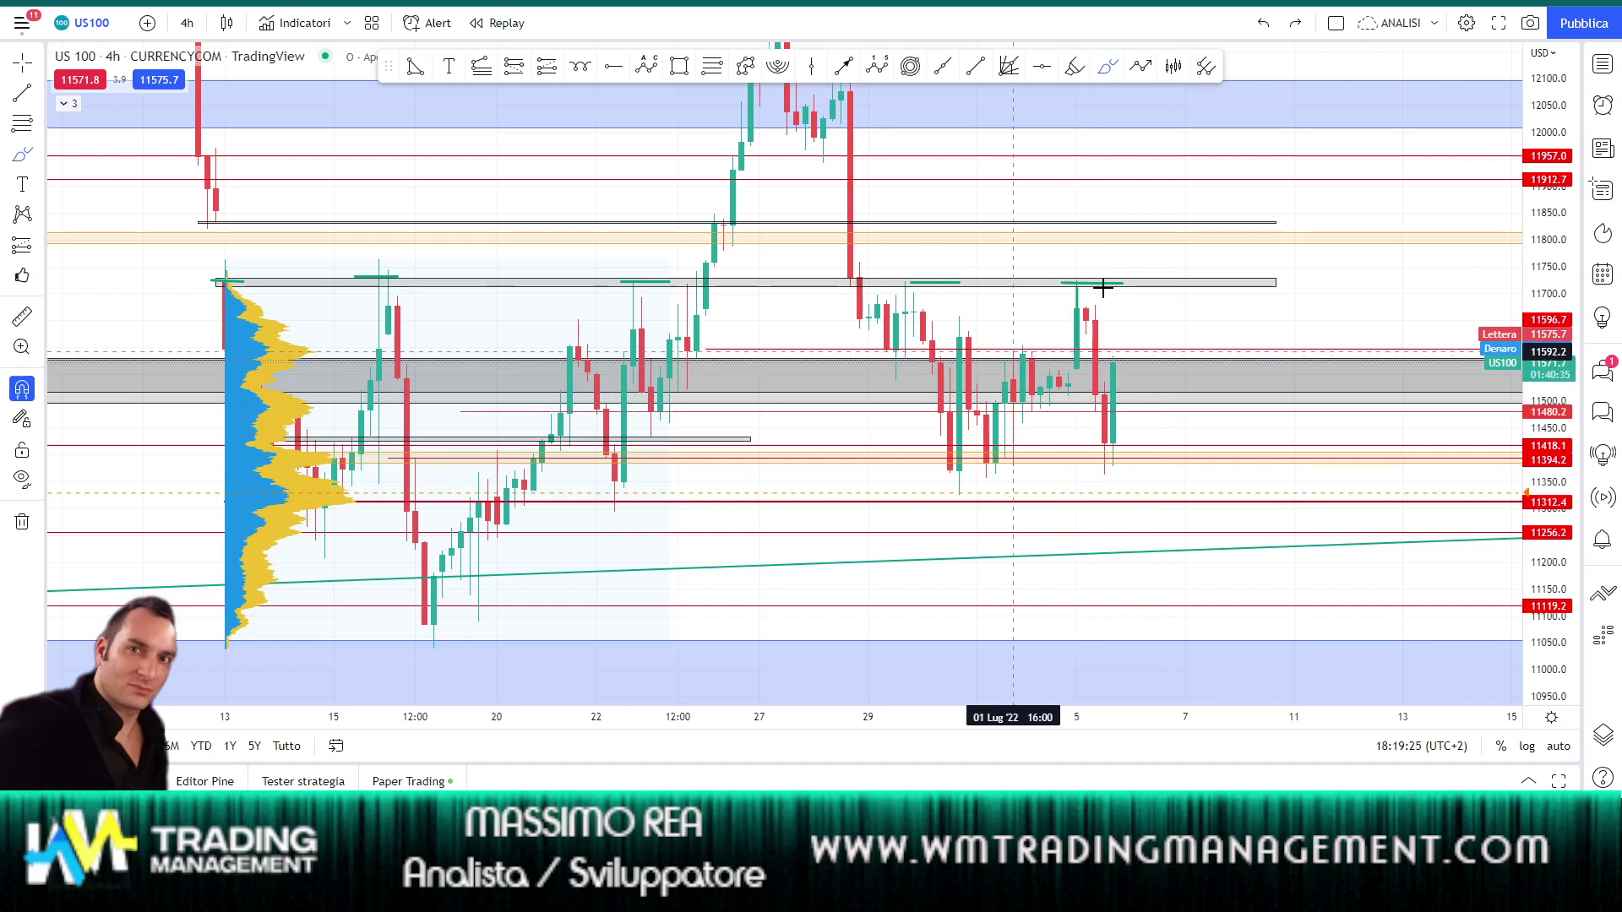
key(ctrl+z)
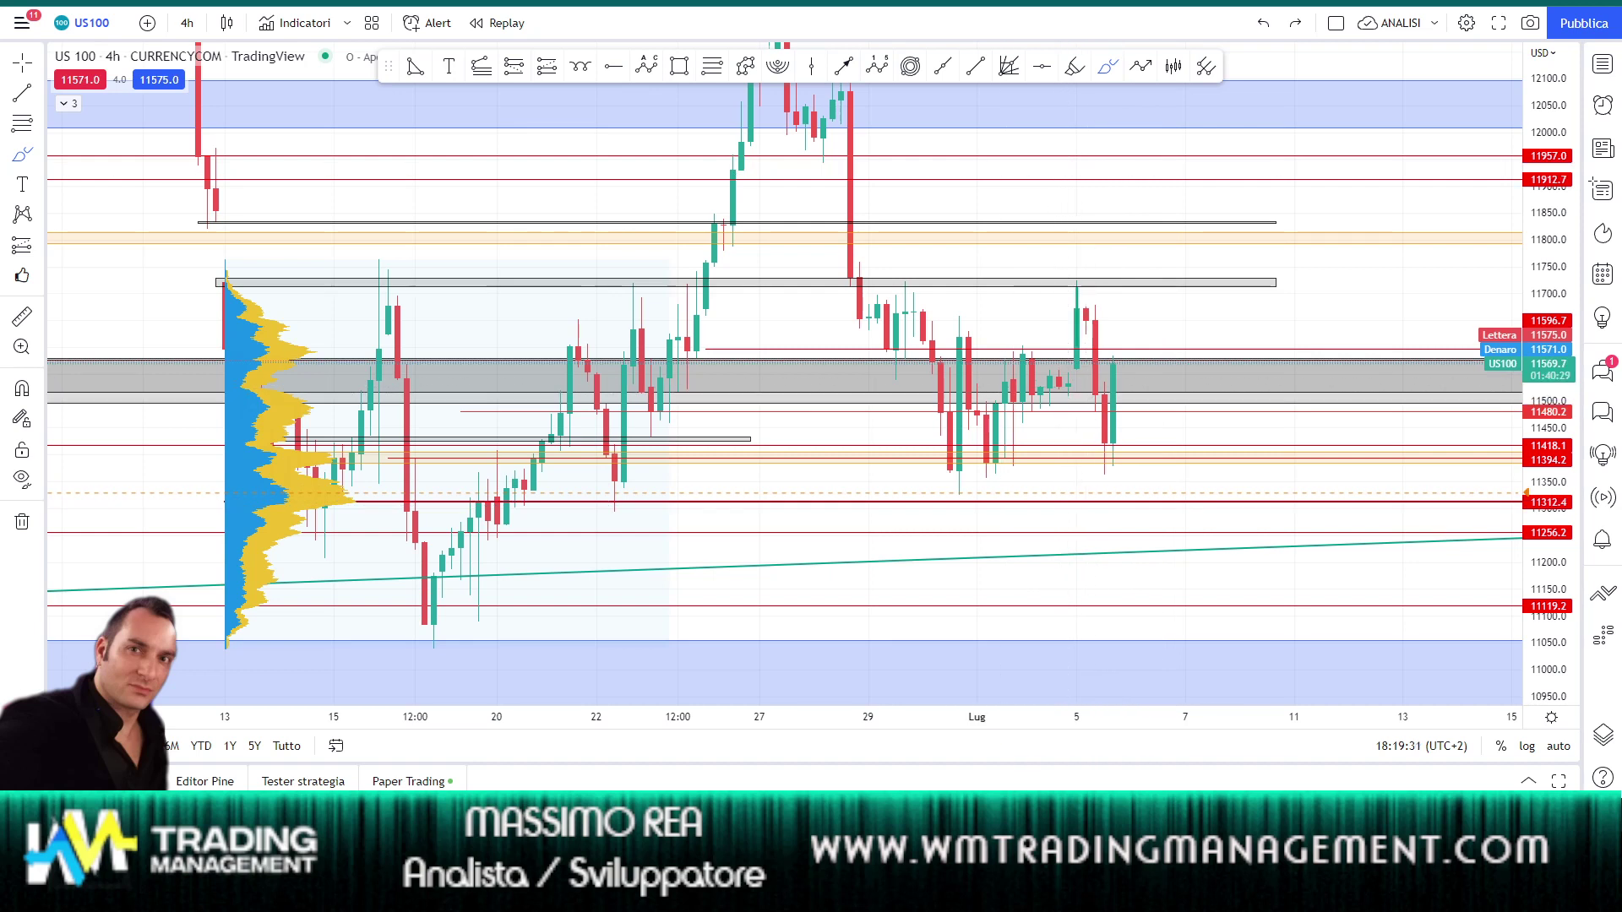
Switch to the BTCUSD 1h 'Crypto' layout, glance at YouTube, then bring up the Telegram channel
key(ctrl+Tab)
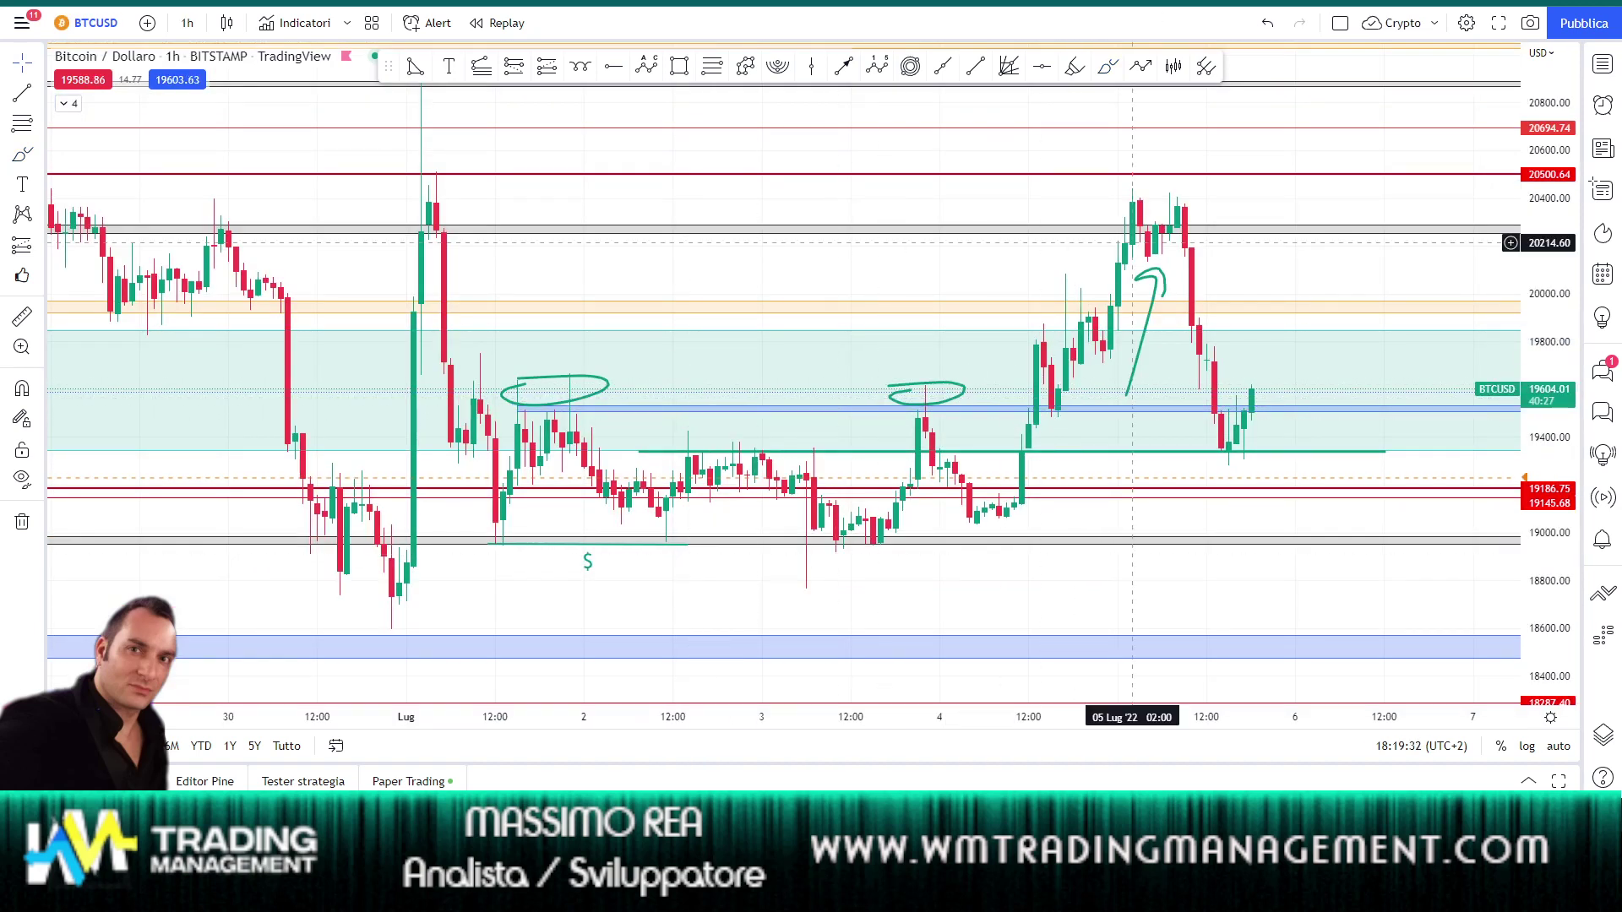
key(alt+Tab)
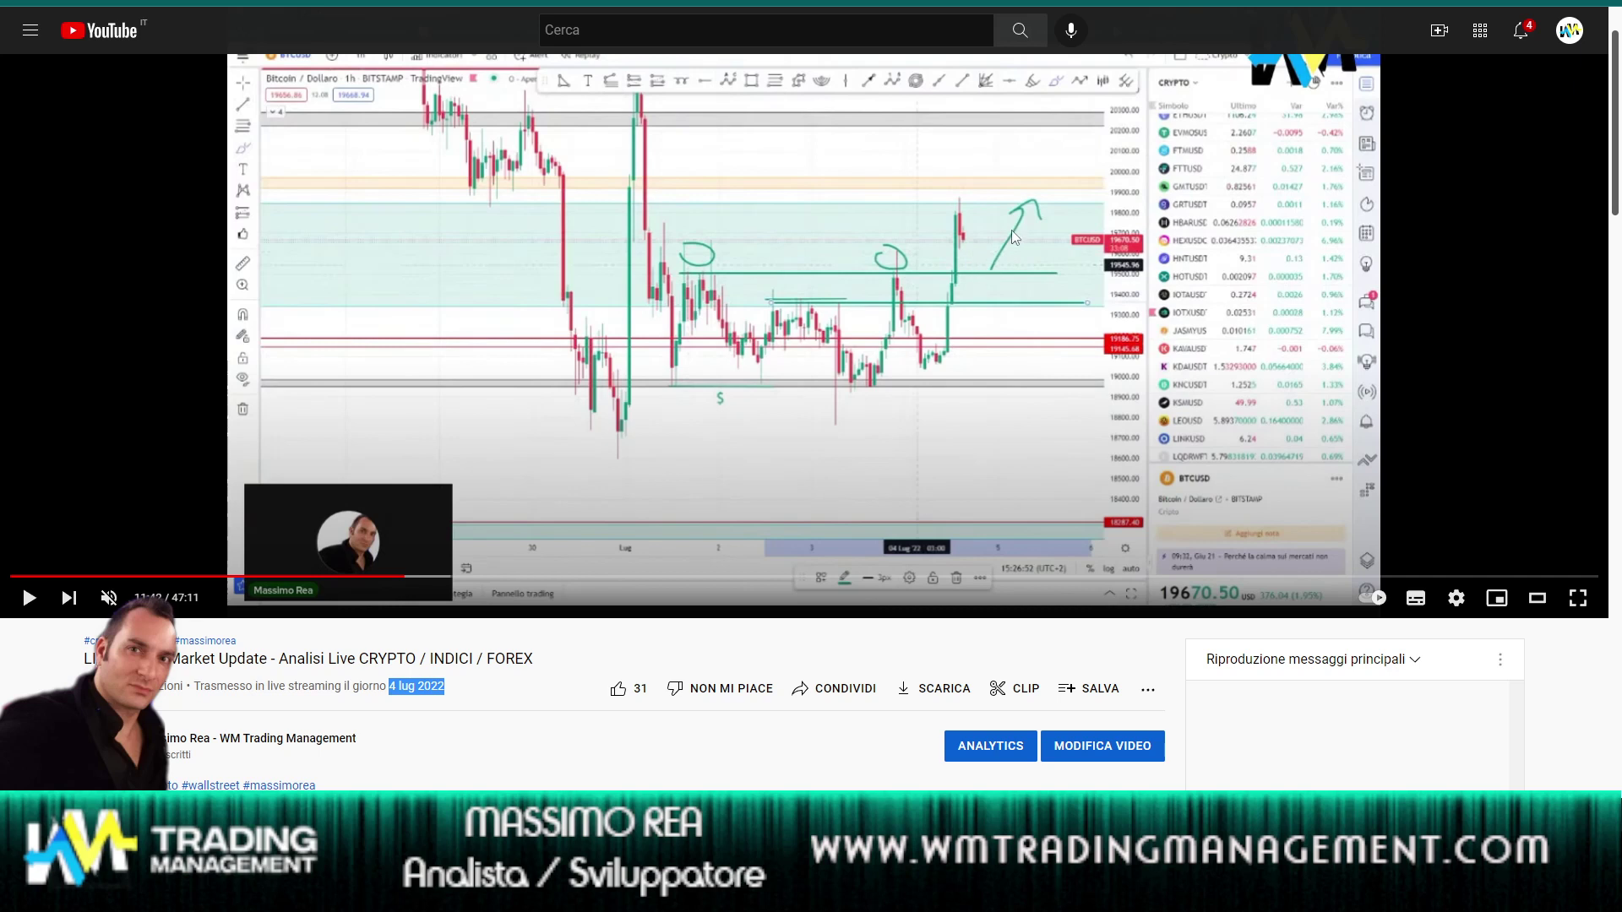
key(alt+Tab)
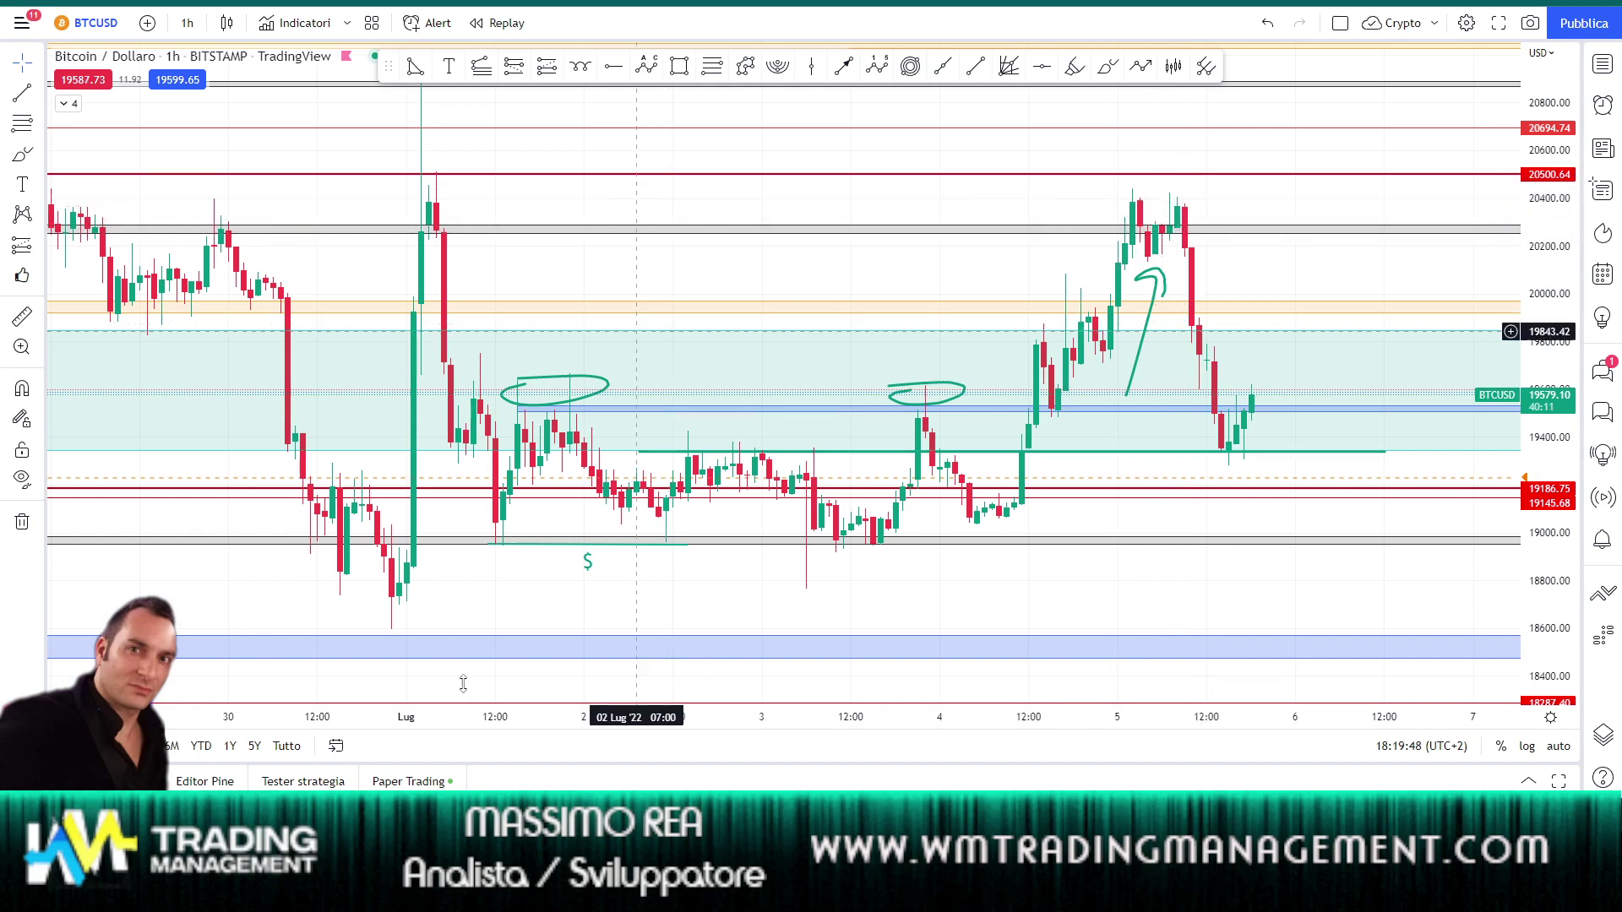
key(alt+Tab)
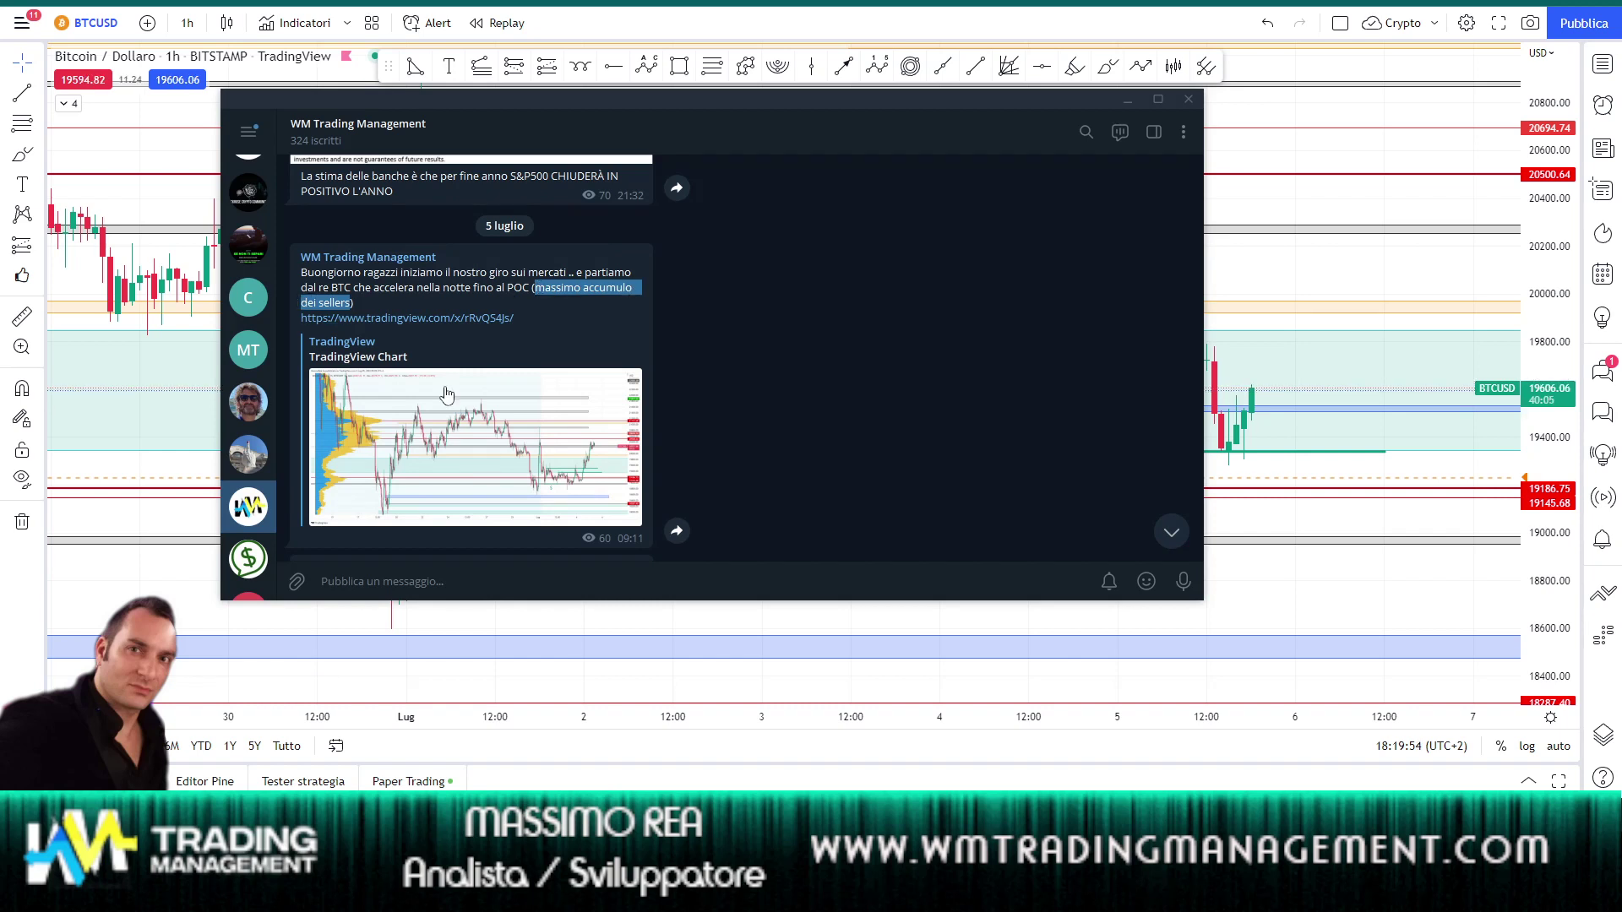
View the post's chart snapshot full-size, then jump to the latest channel message and scroll up
click(557, 448)
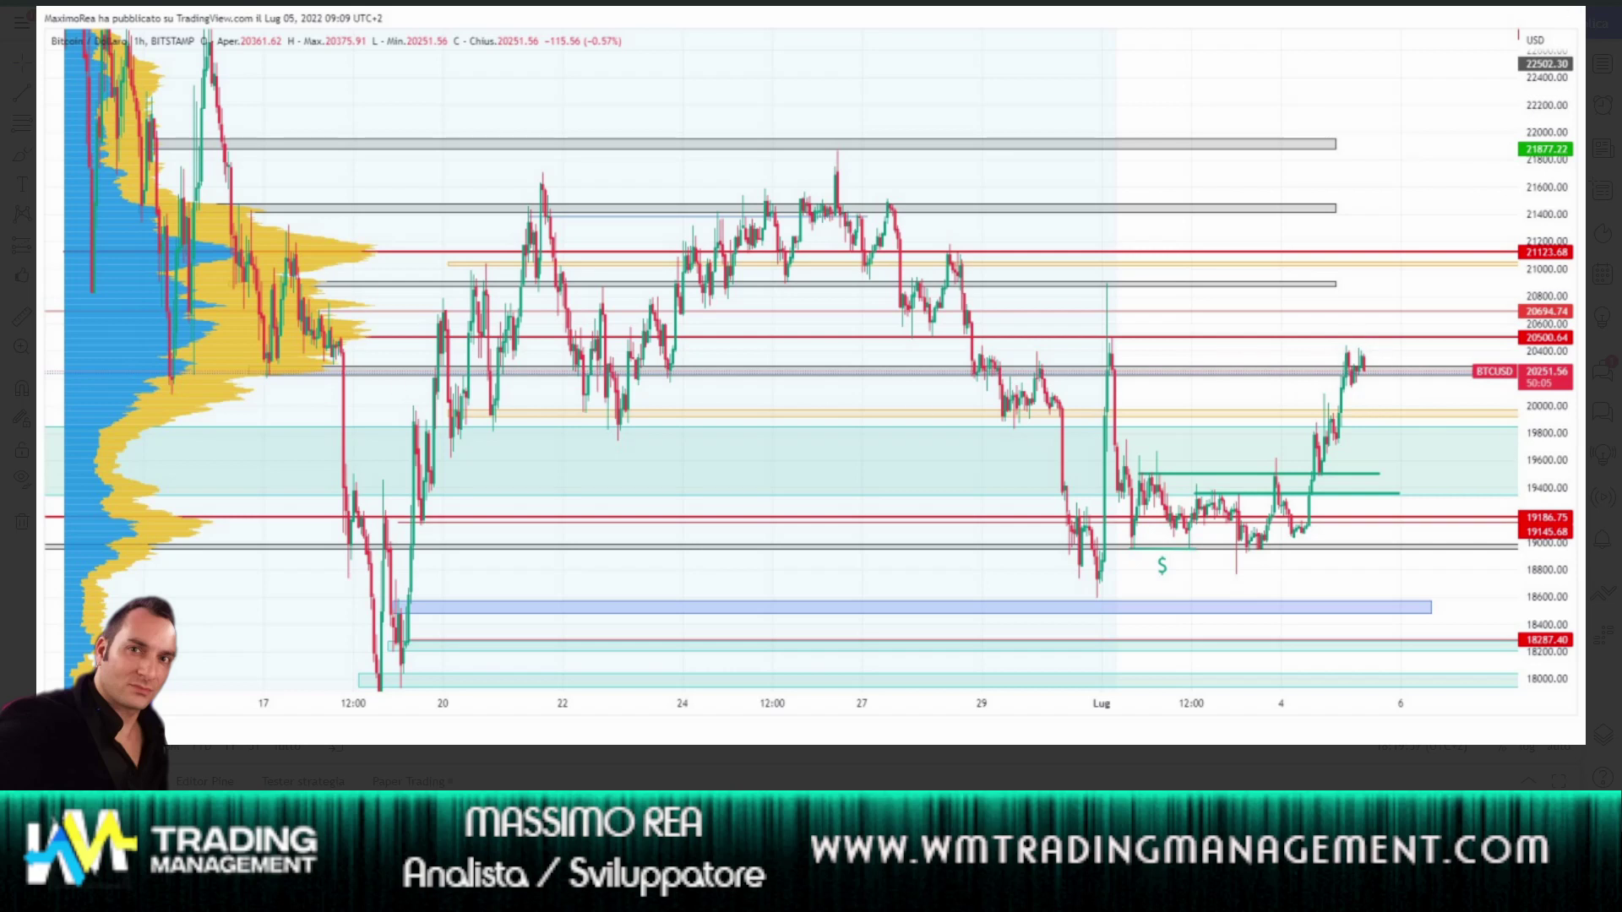
key(Escape)
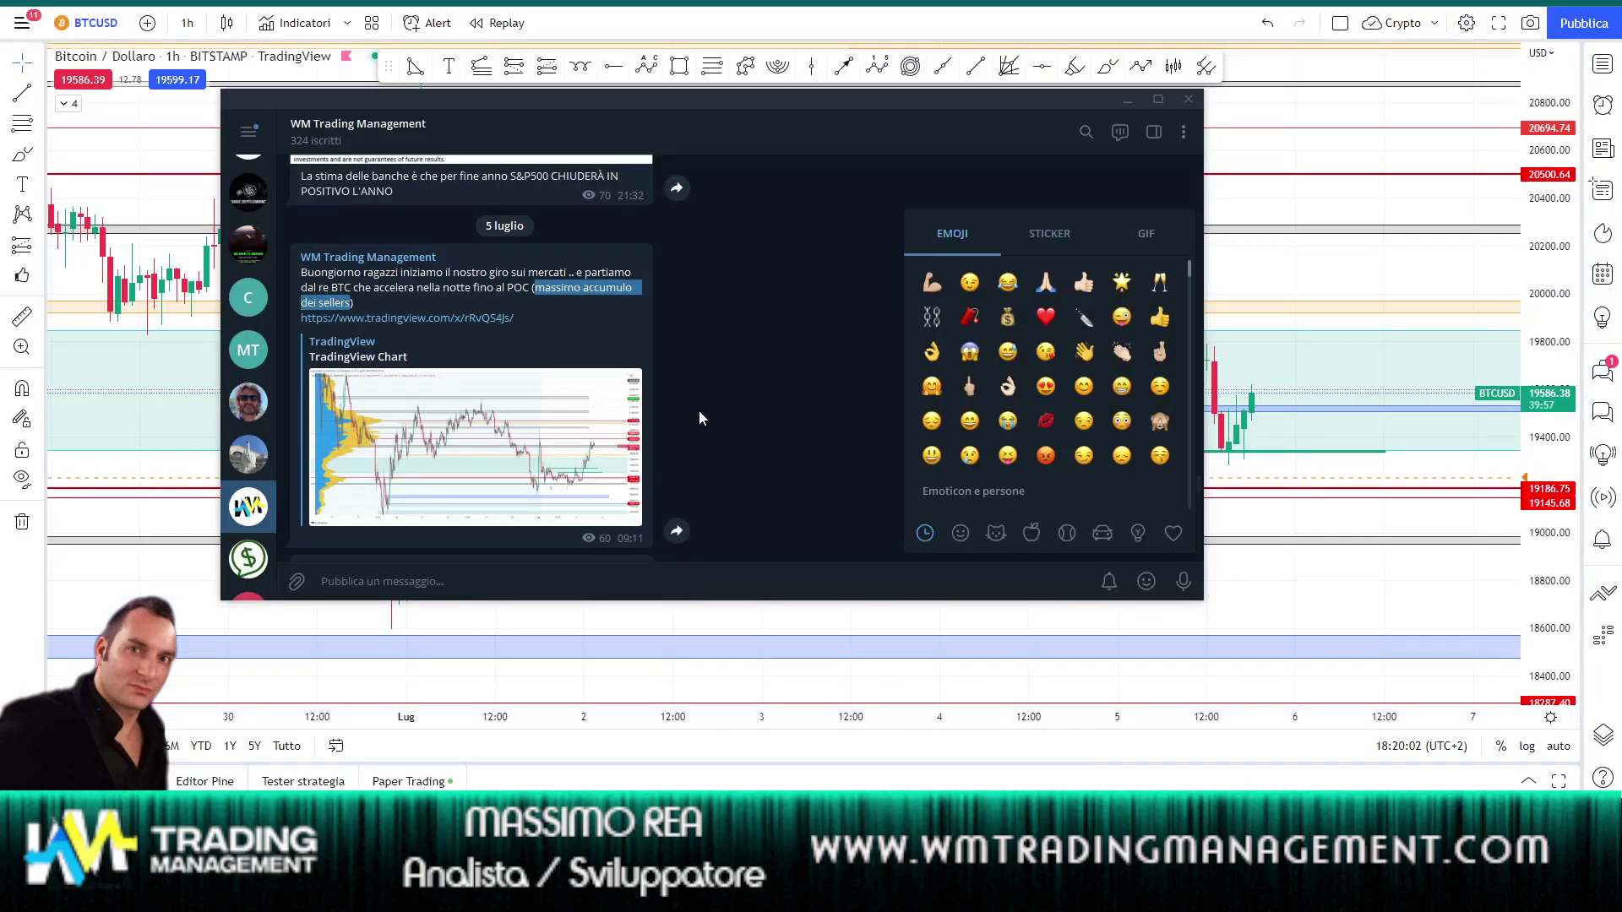
click(1170, 535)
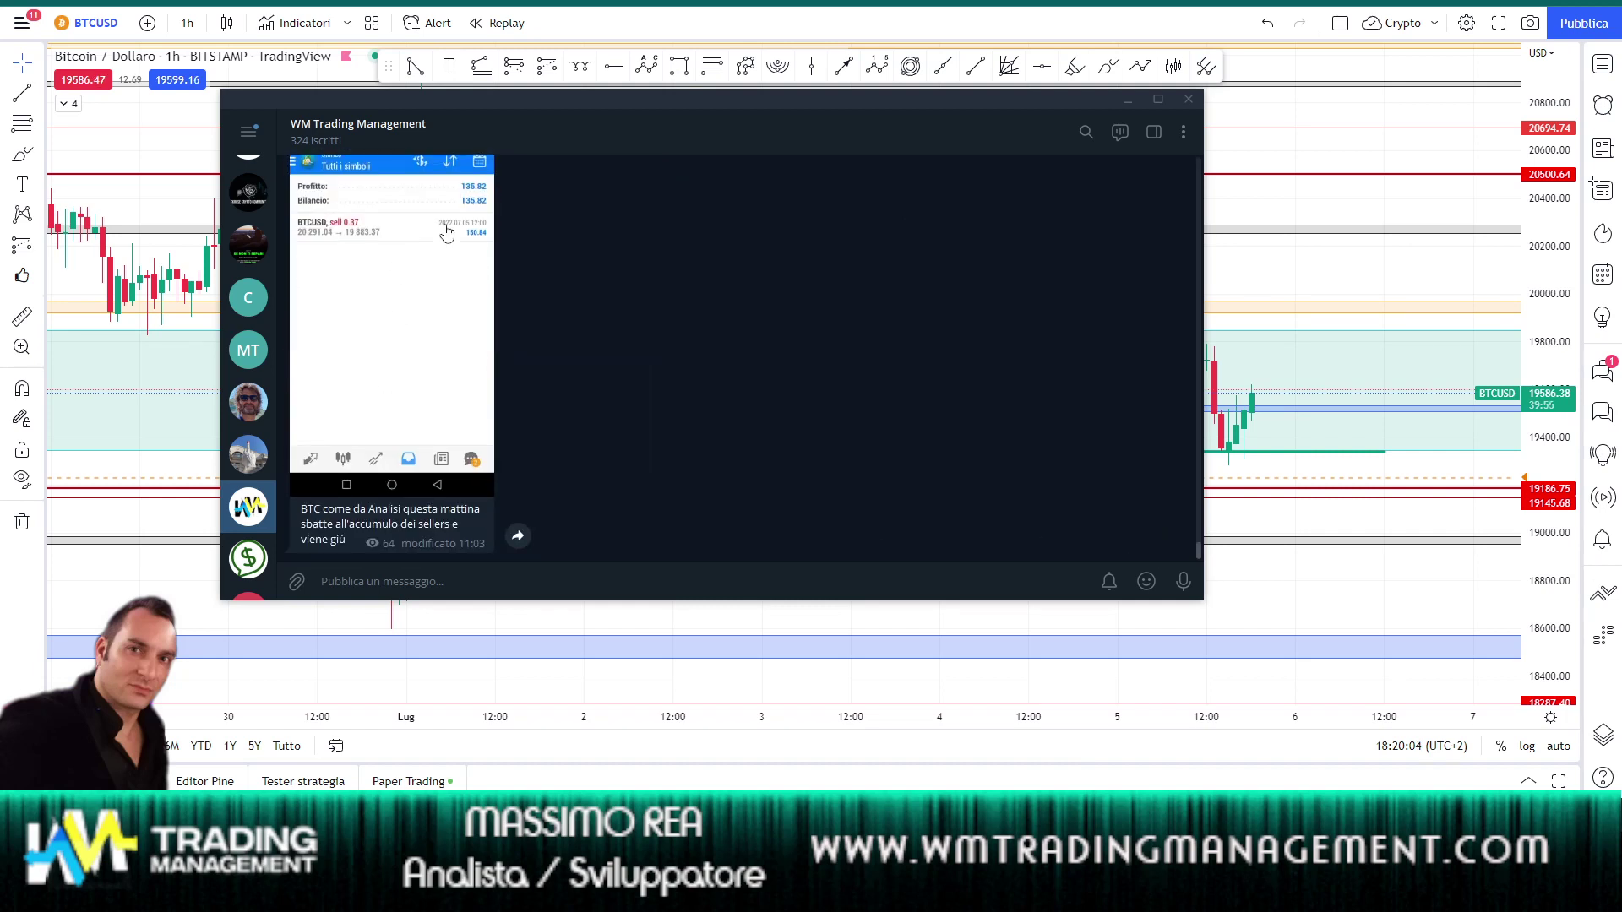
scroll(416, 261, up, 1)
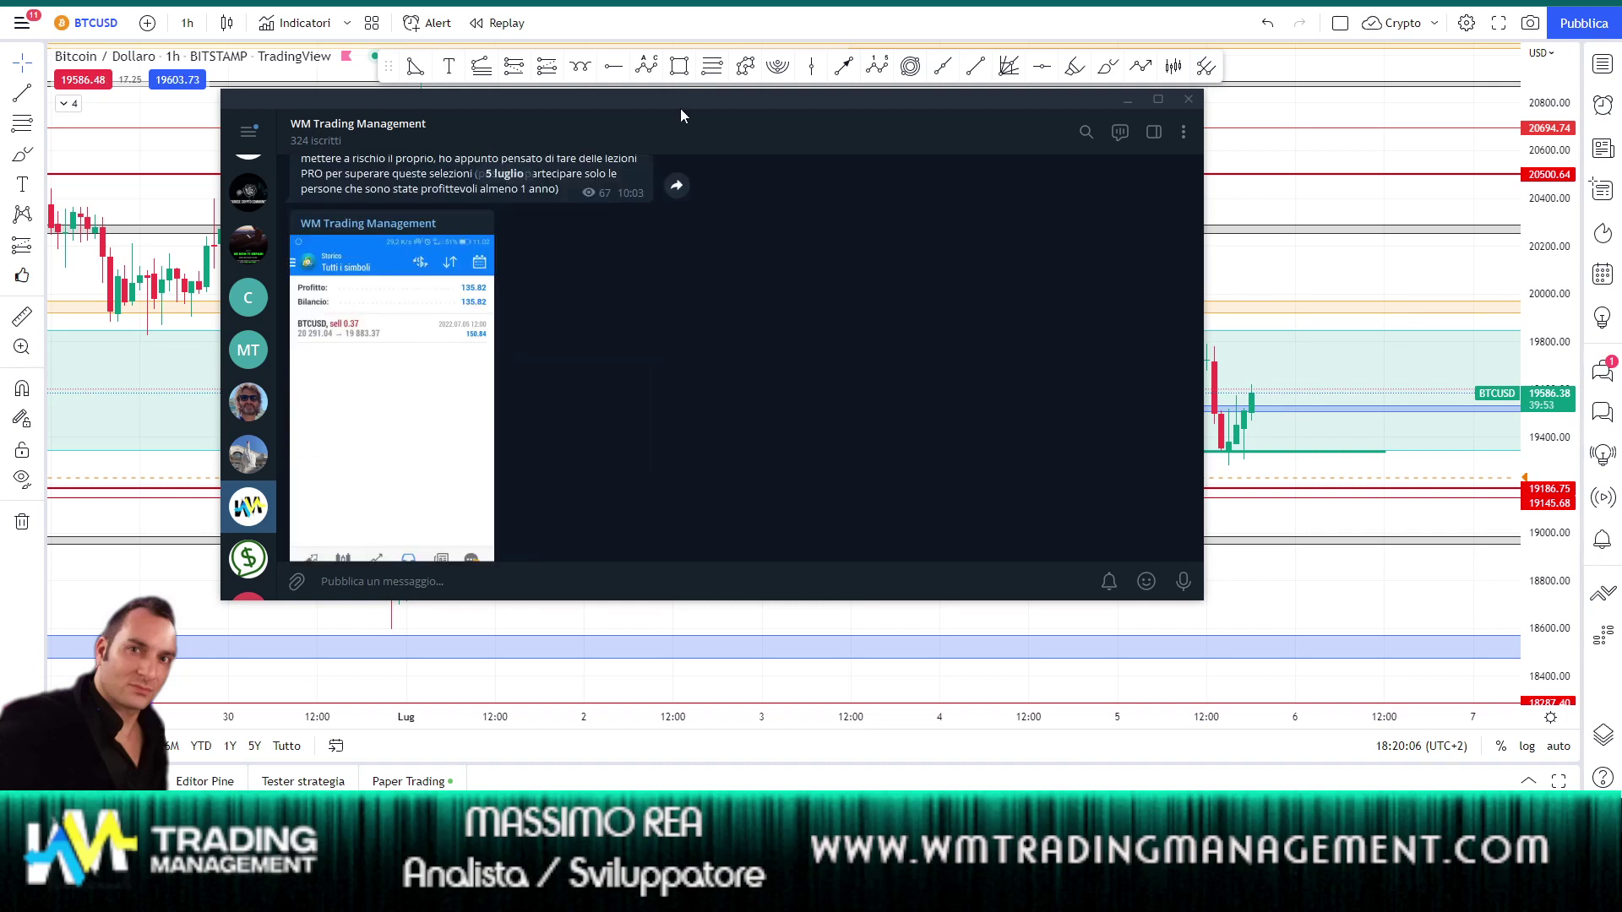
Back on the Bitcoin 1h chart, draw a green Brush line along the blue support level
key(alt+Tab)
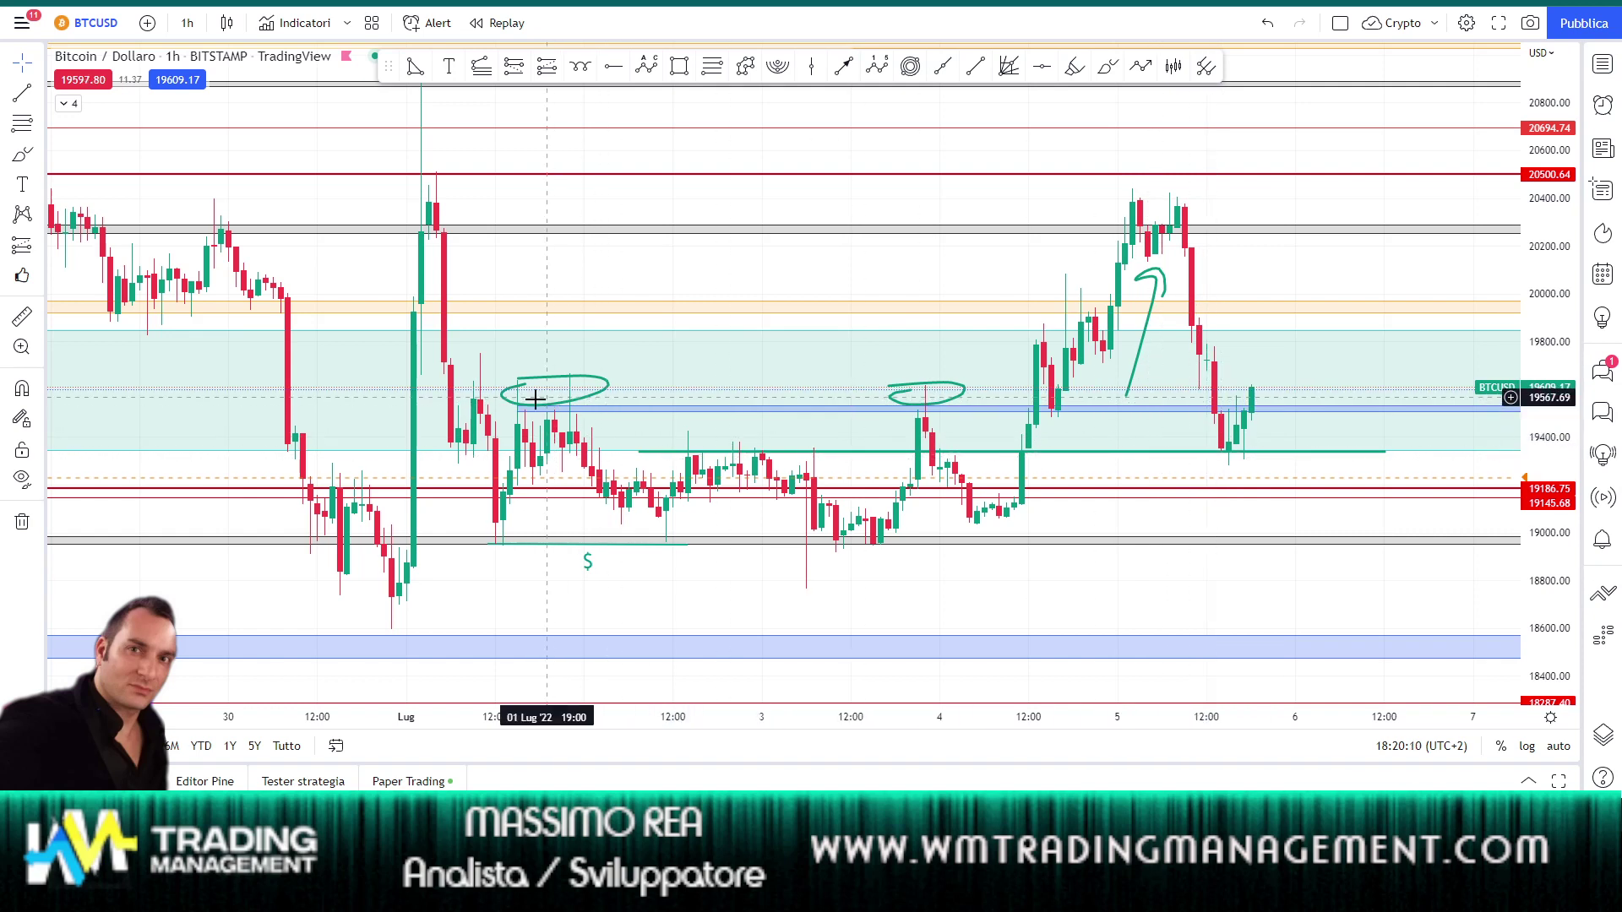
drag(741, 410, 709, 410)
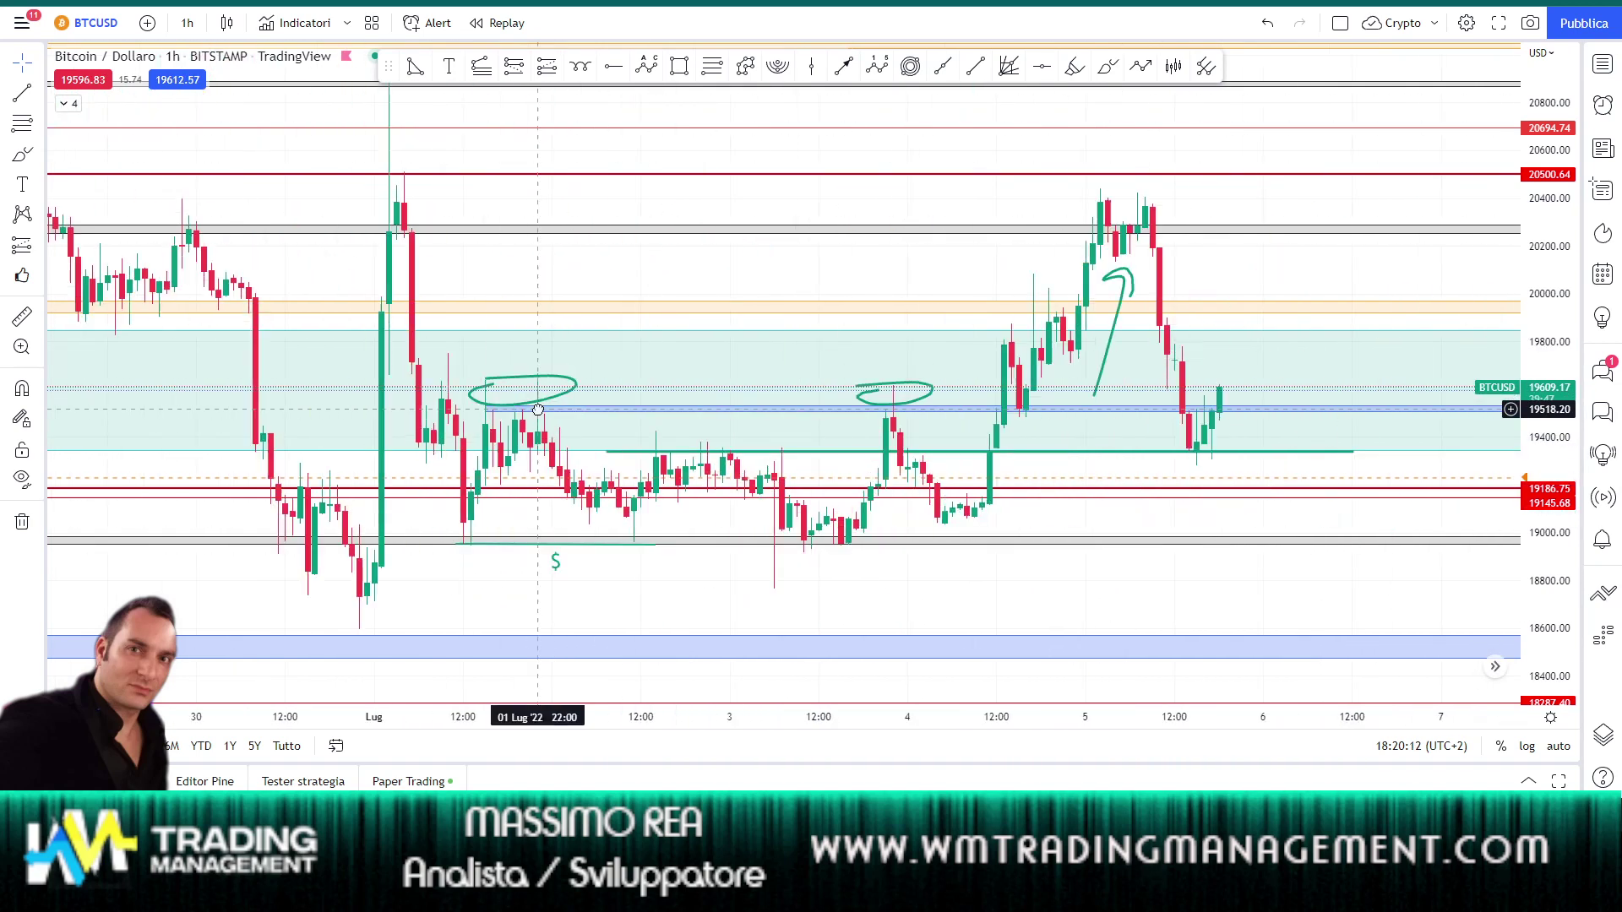
click(1108, 68)
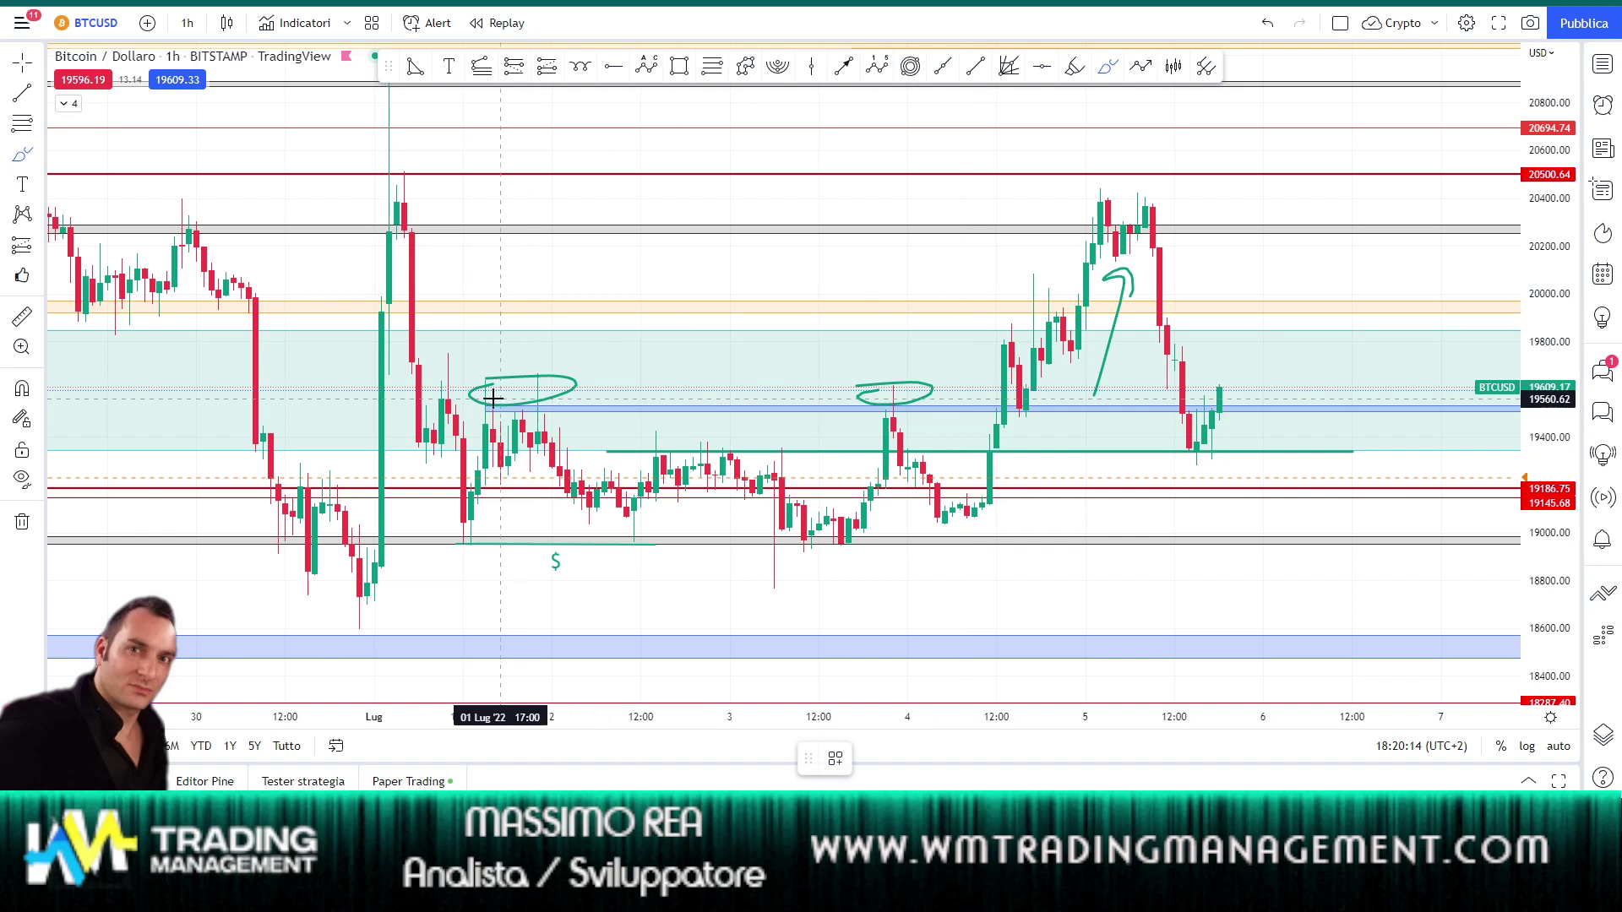
mouse_move(486, 400)
mouse_down()
mouse_move(1086, 399)
mouse_move(1036, 397)
mouse_up()
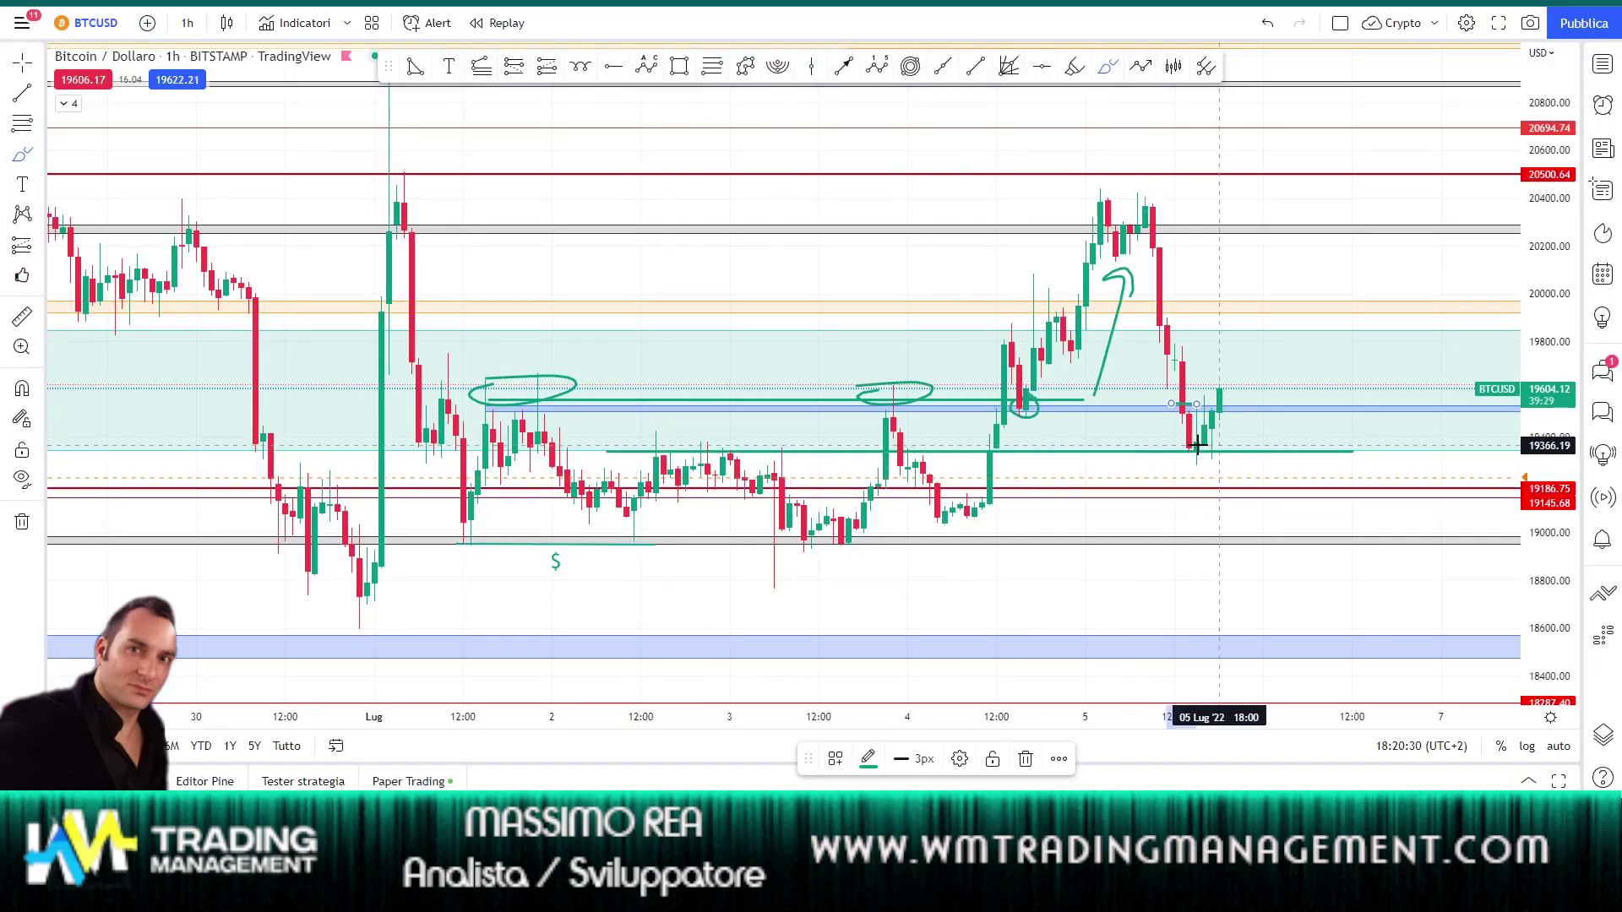
scroll(1234, 412, down, 2)
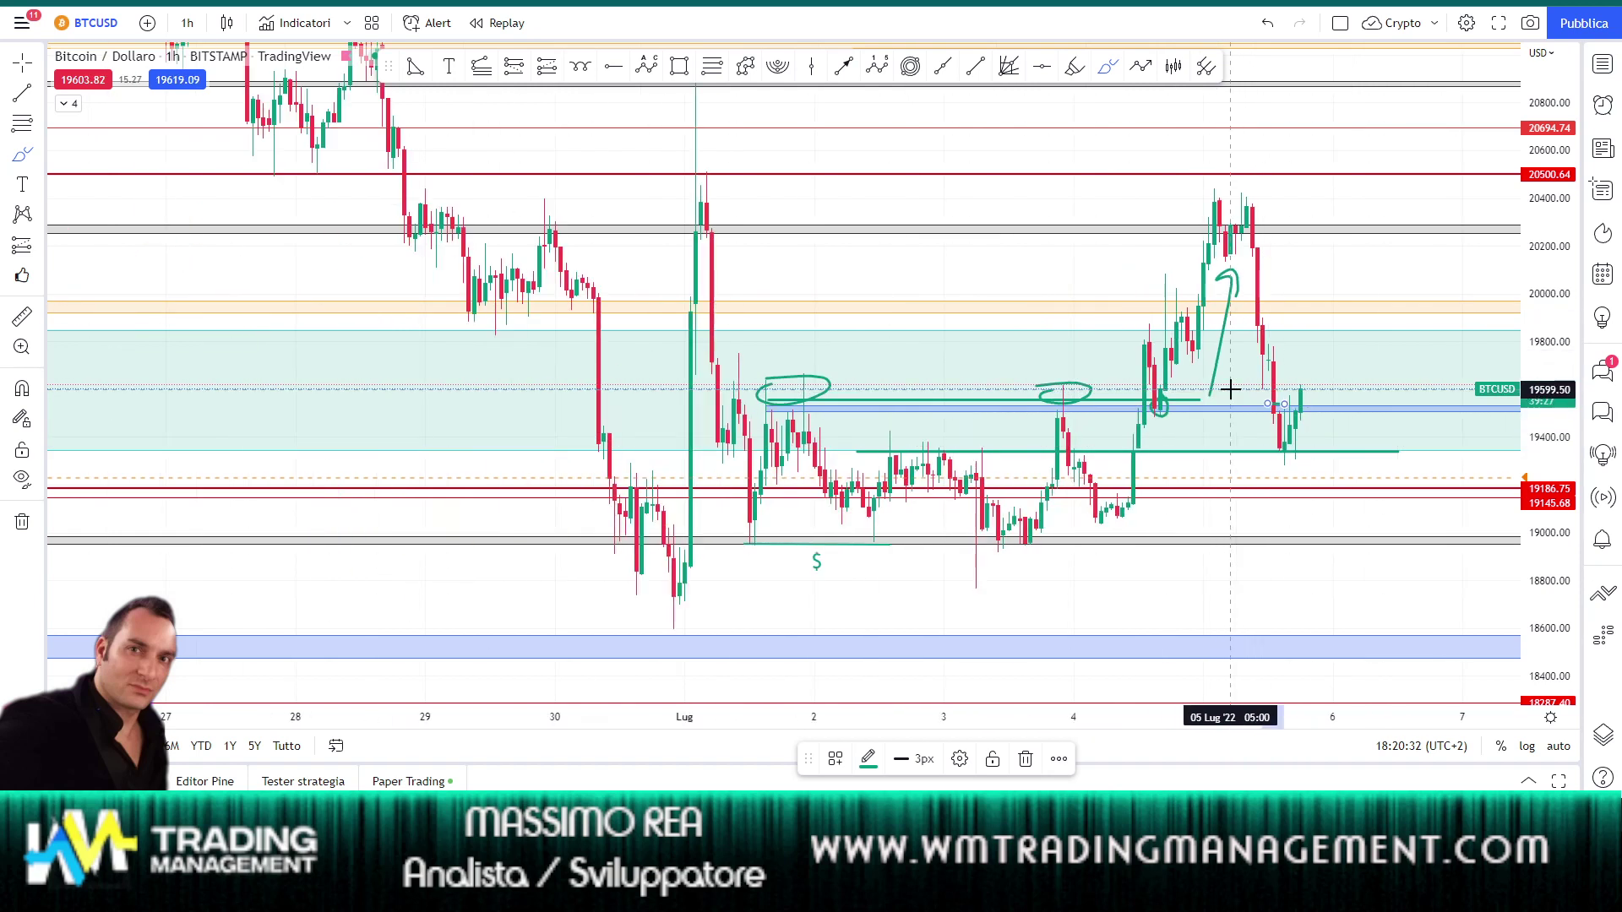
scroll(1234, 406, down, 2)
scroll(1247, 410, down, 2)
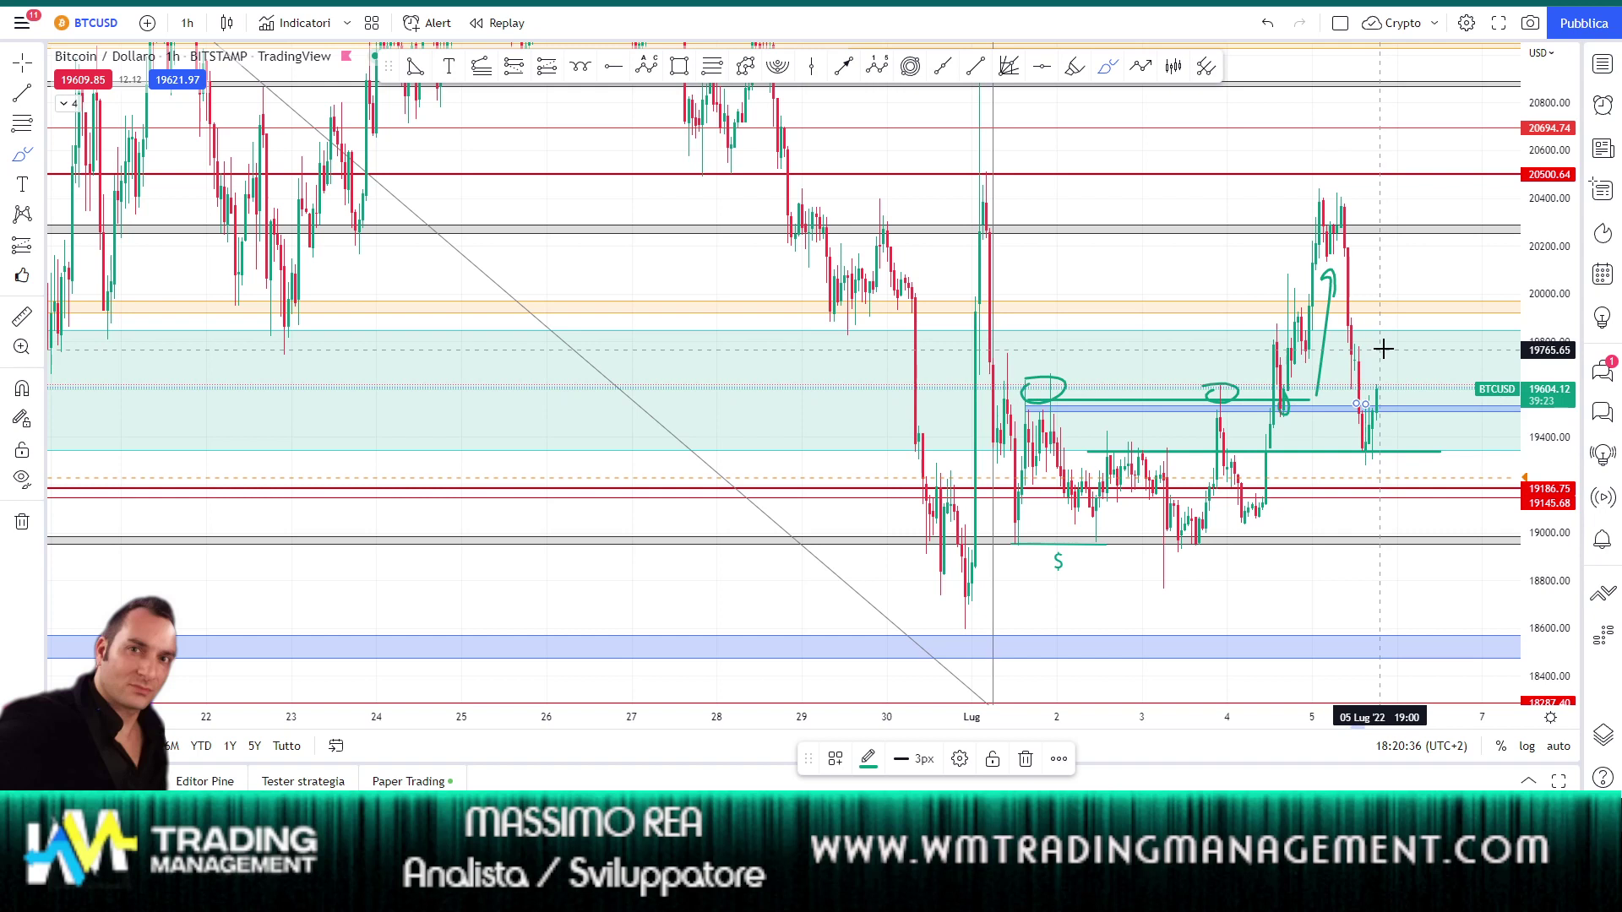
scroll(1397, 409, up, 3)
scroll(1398, 409, up, 2)
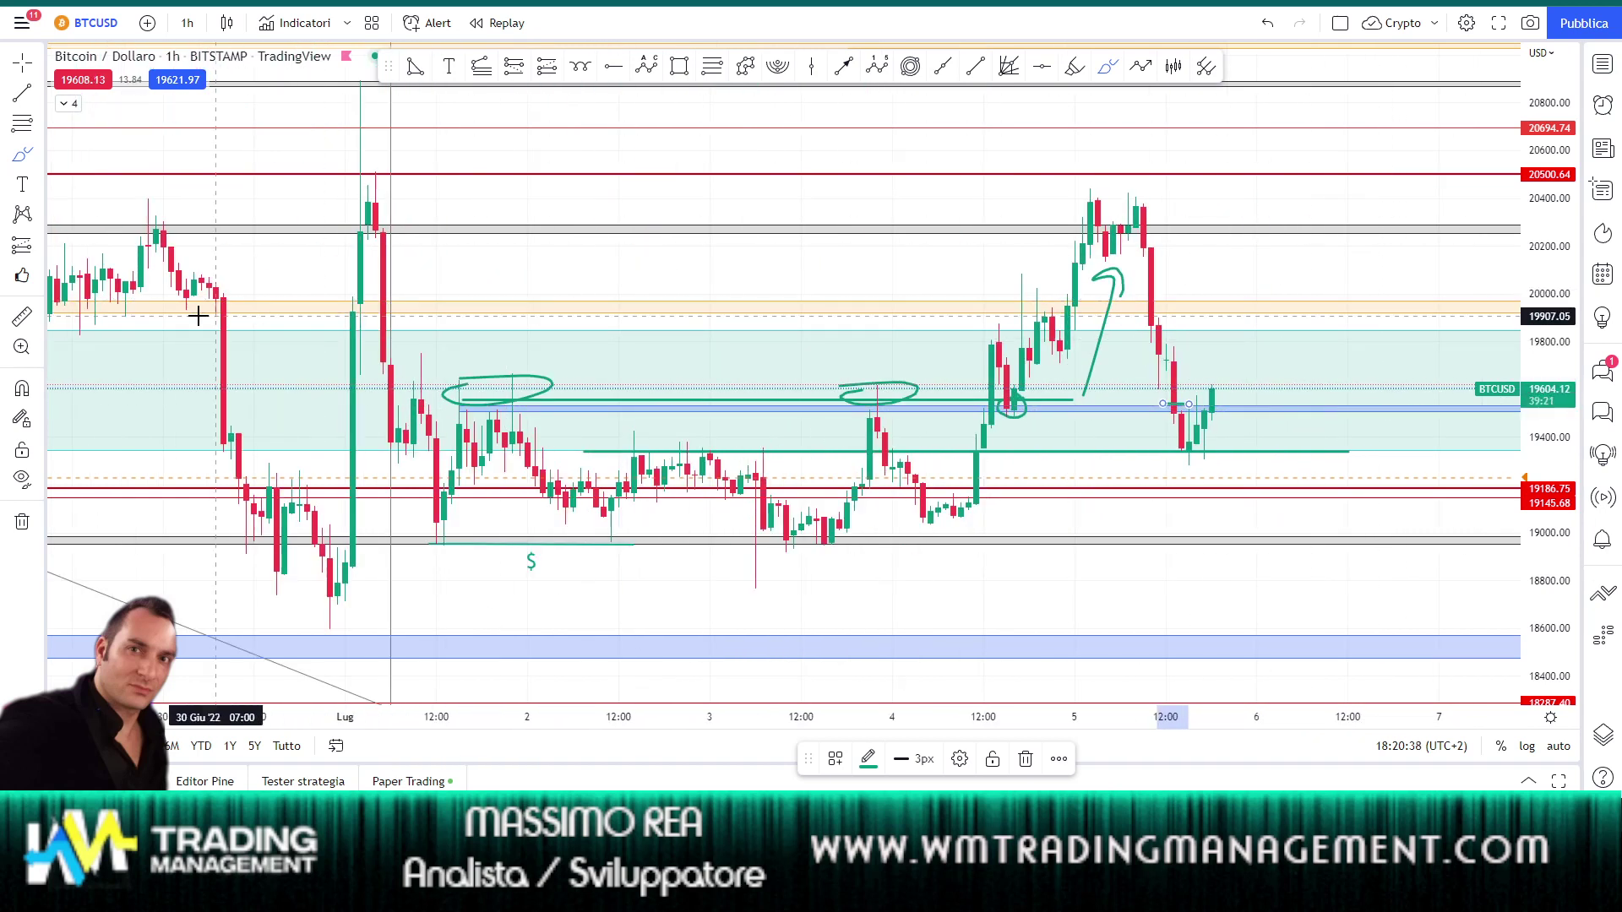
scroll(245, 309, down, 2)
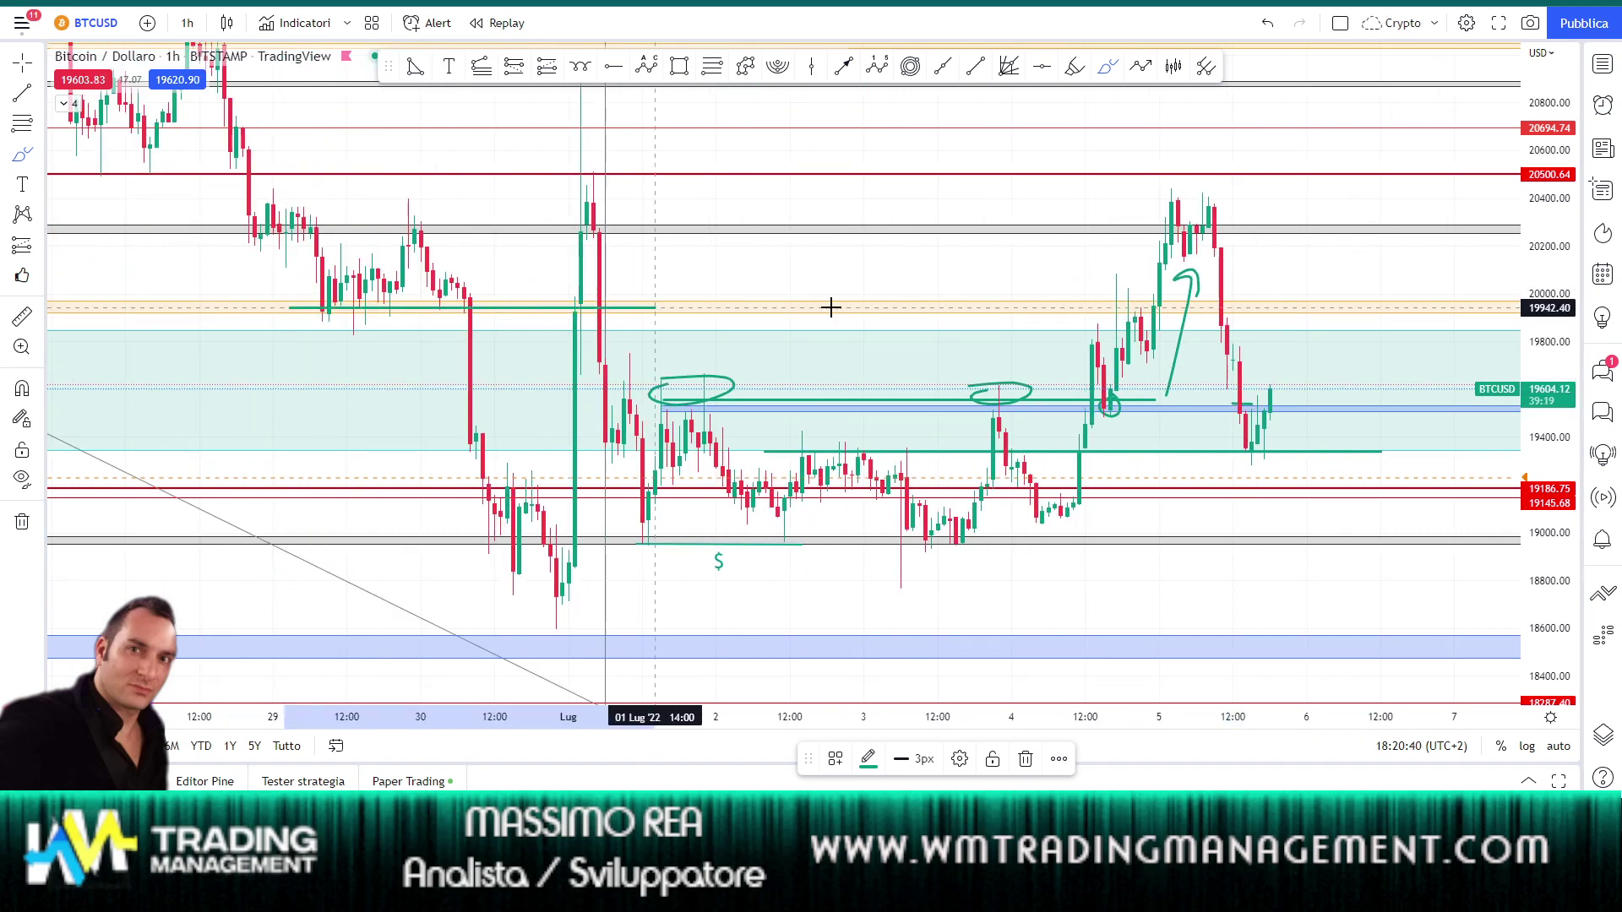
Draw green lines at about 19950 and 20400 and outline the double top near 20400
drag(436, 308, 1387, 308)
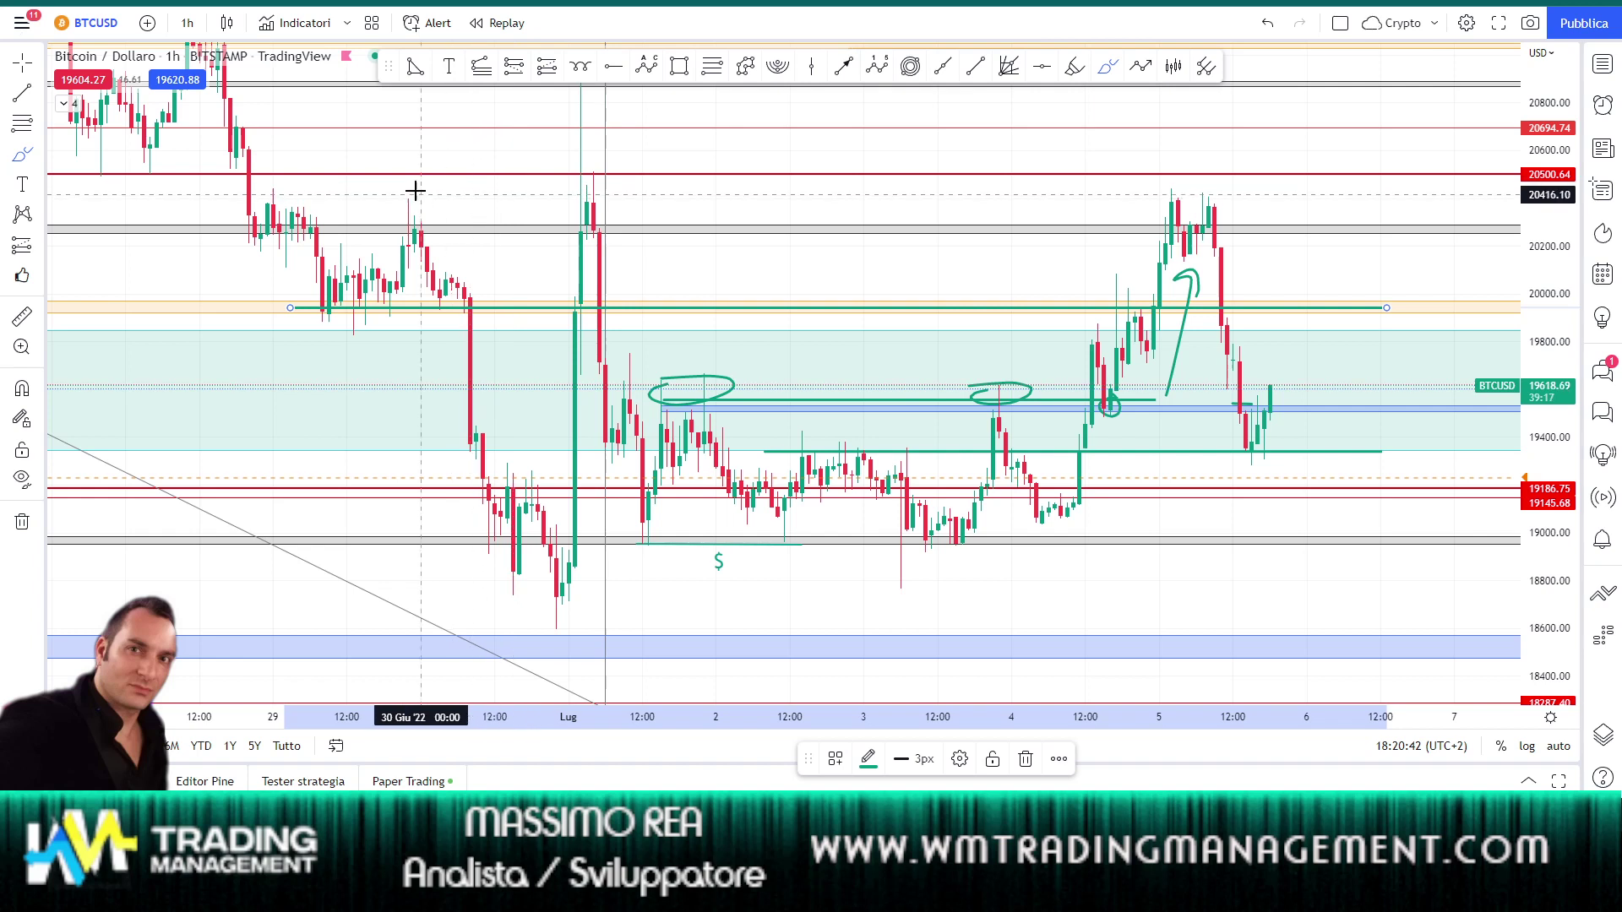
drag(272, 189, 1018, 188)
mouse_move(1177, 188)
mouse_down()
mouse_move(313, 203)
mouse_move(273, 189)
mouse_up()
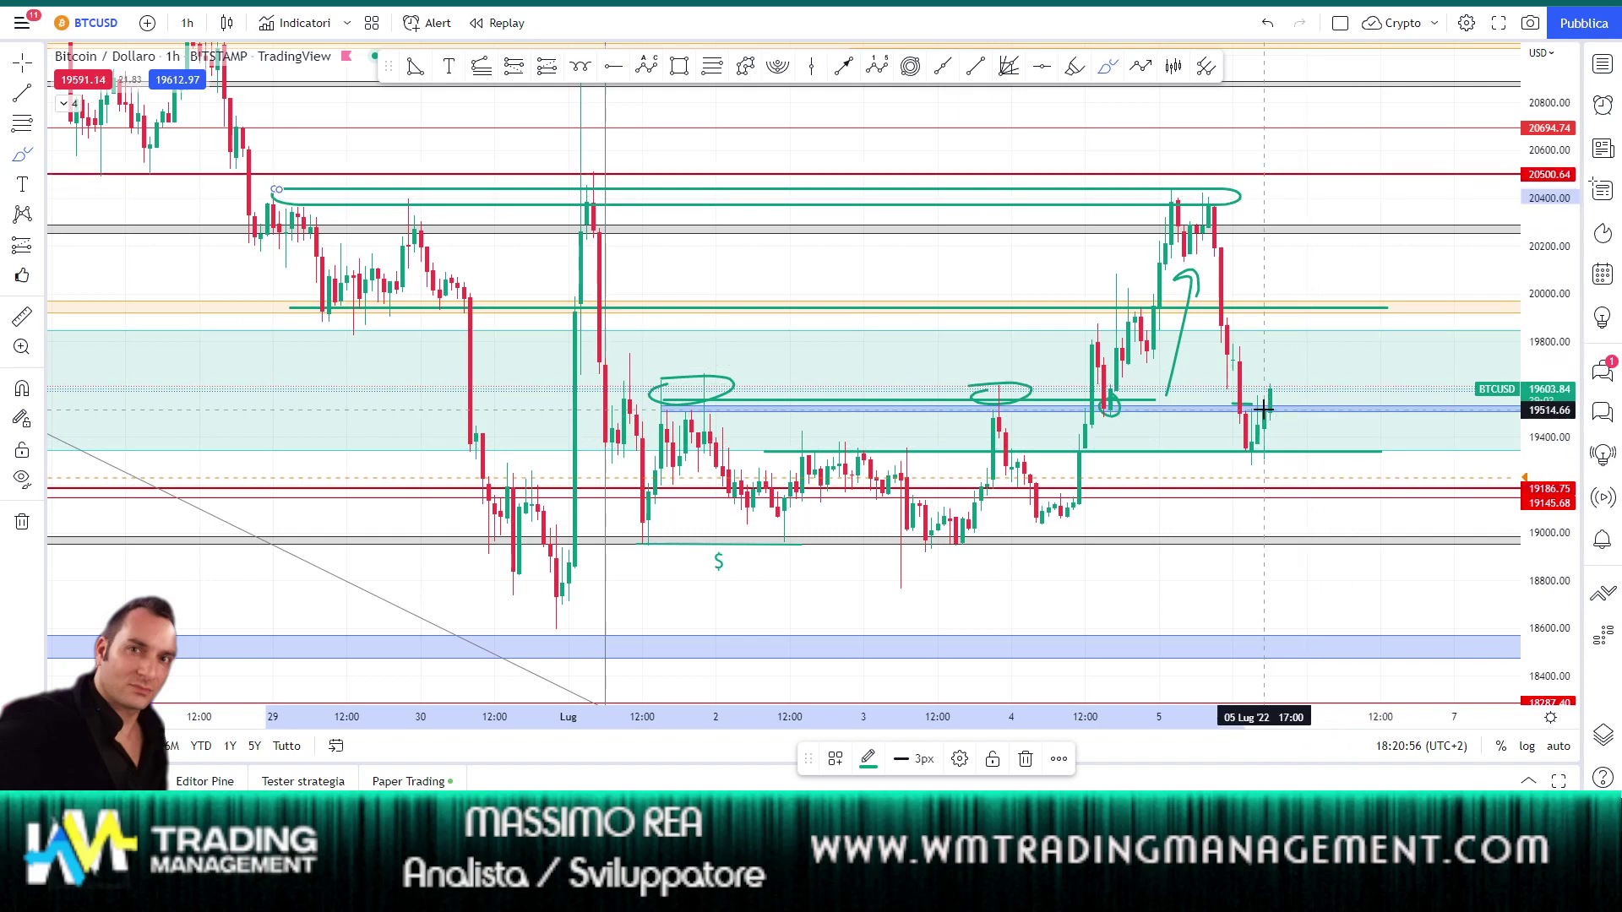
Mark the current price and expected bounce, and circle the sideways range and the 19000 level
drag(1247, 412, 1326, 410)
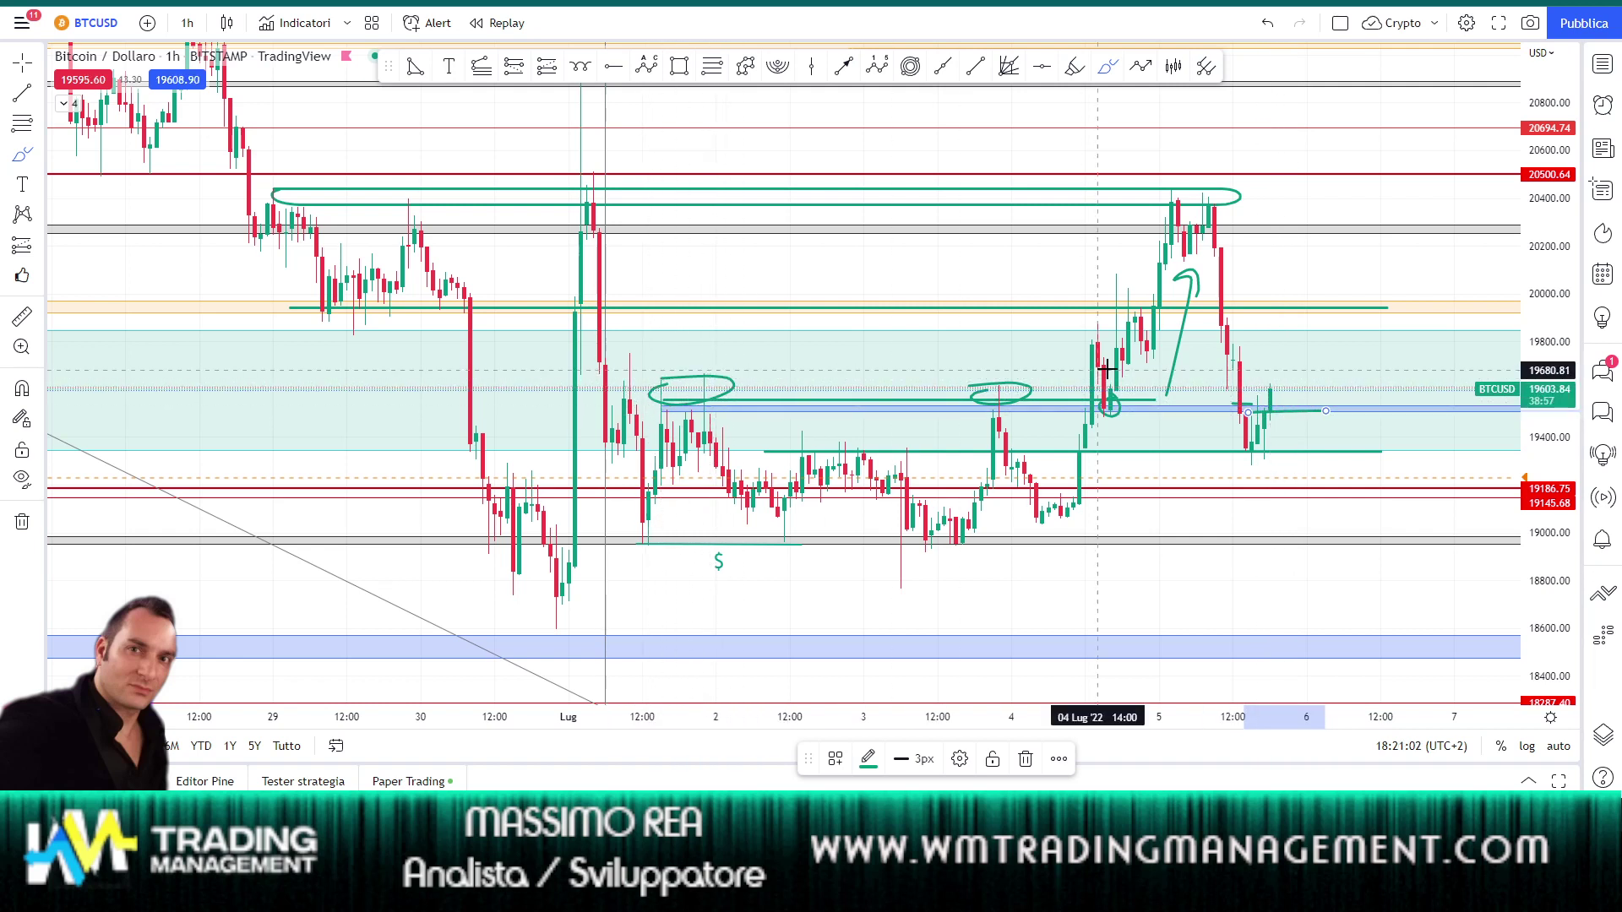
drag(1271, 395, 1294, 431)
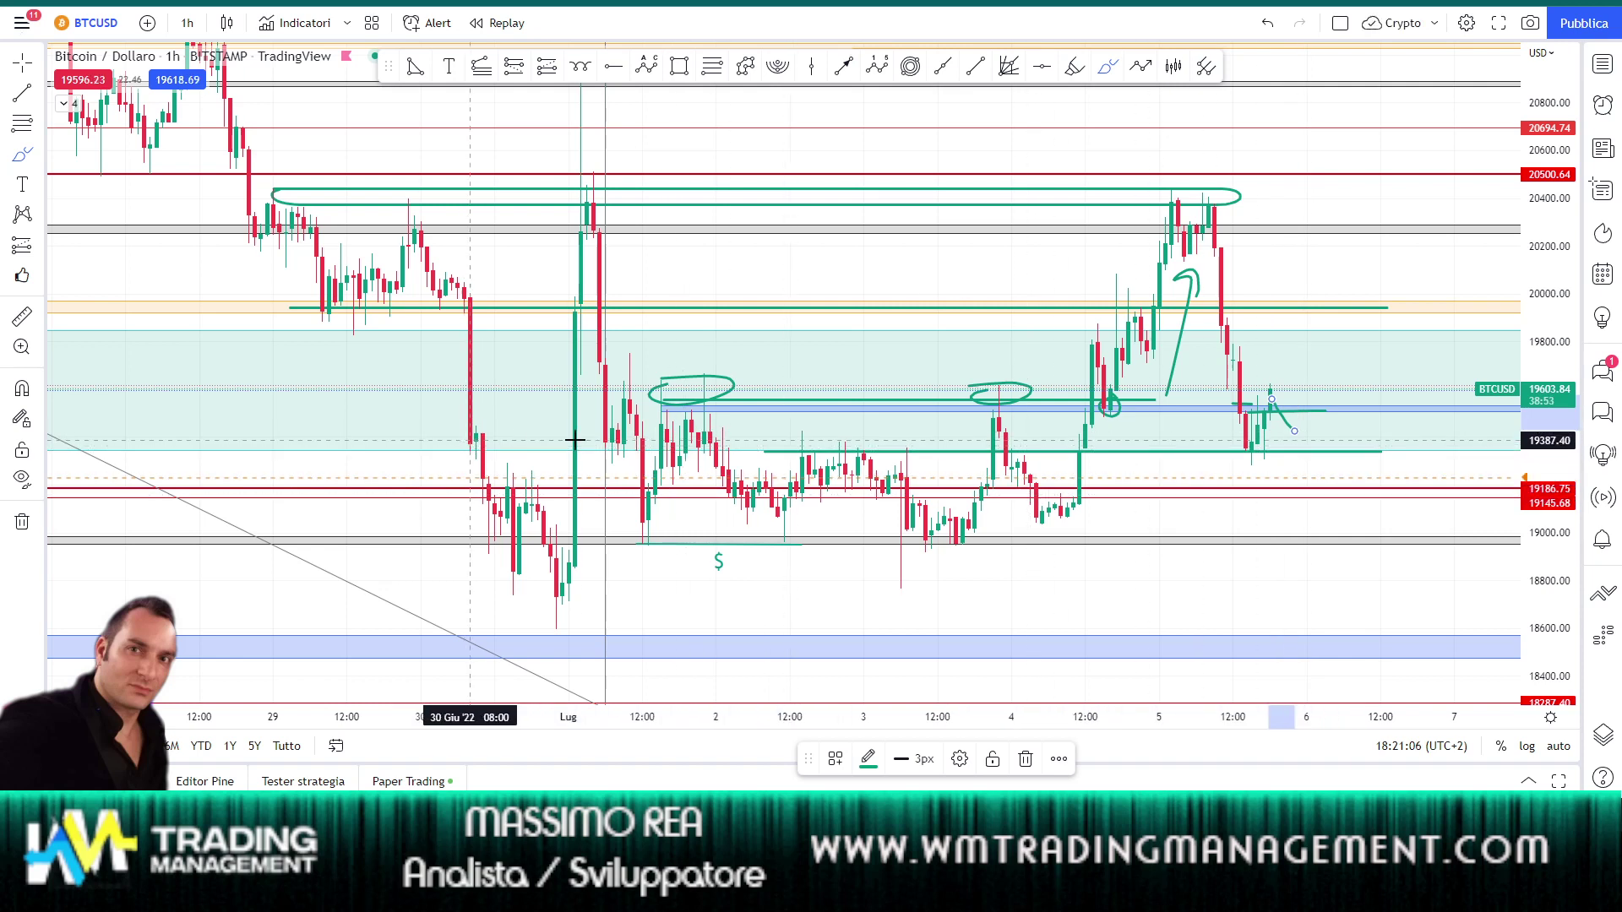
drag(484, 440, 562, 453)
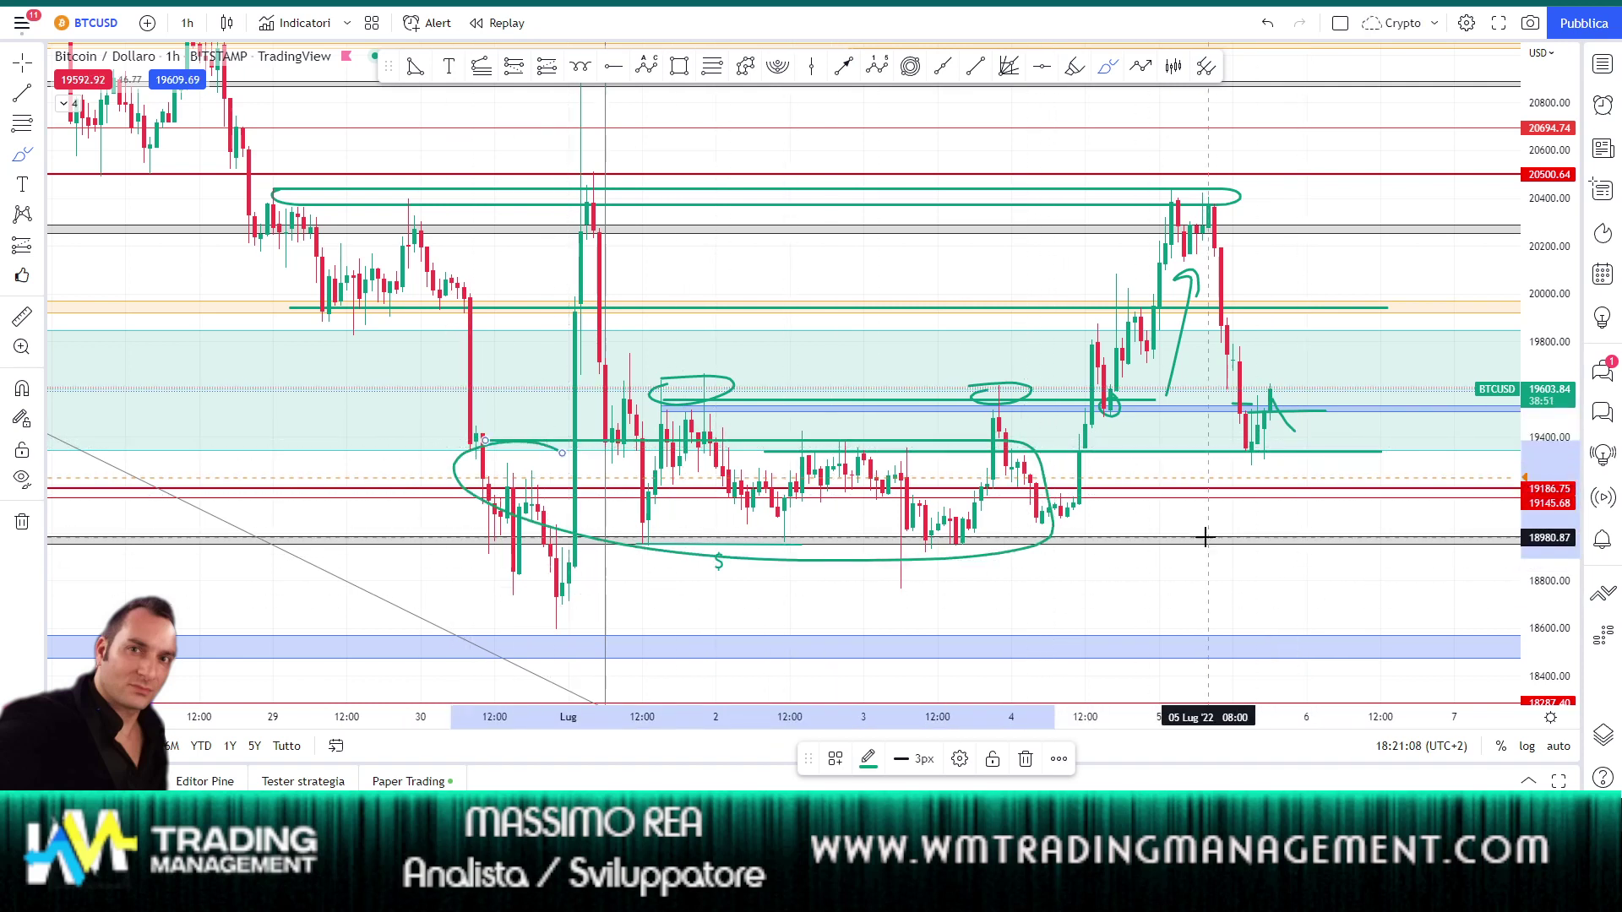
drag(1221, 526, 1200, 531)
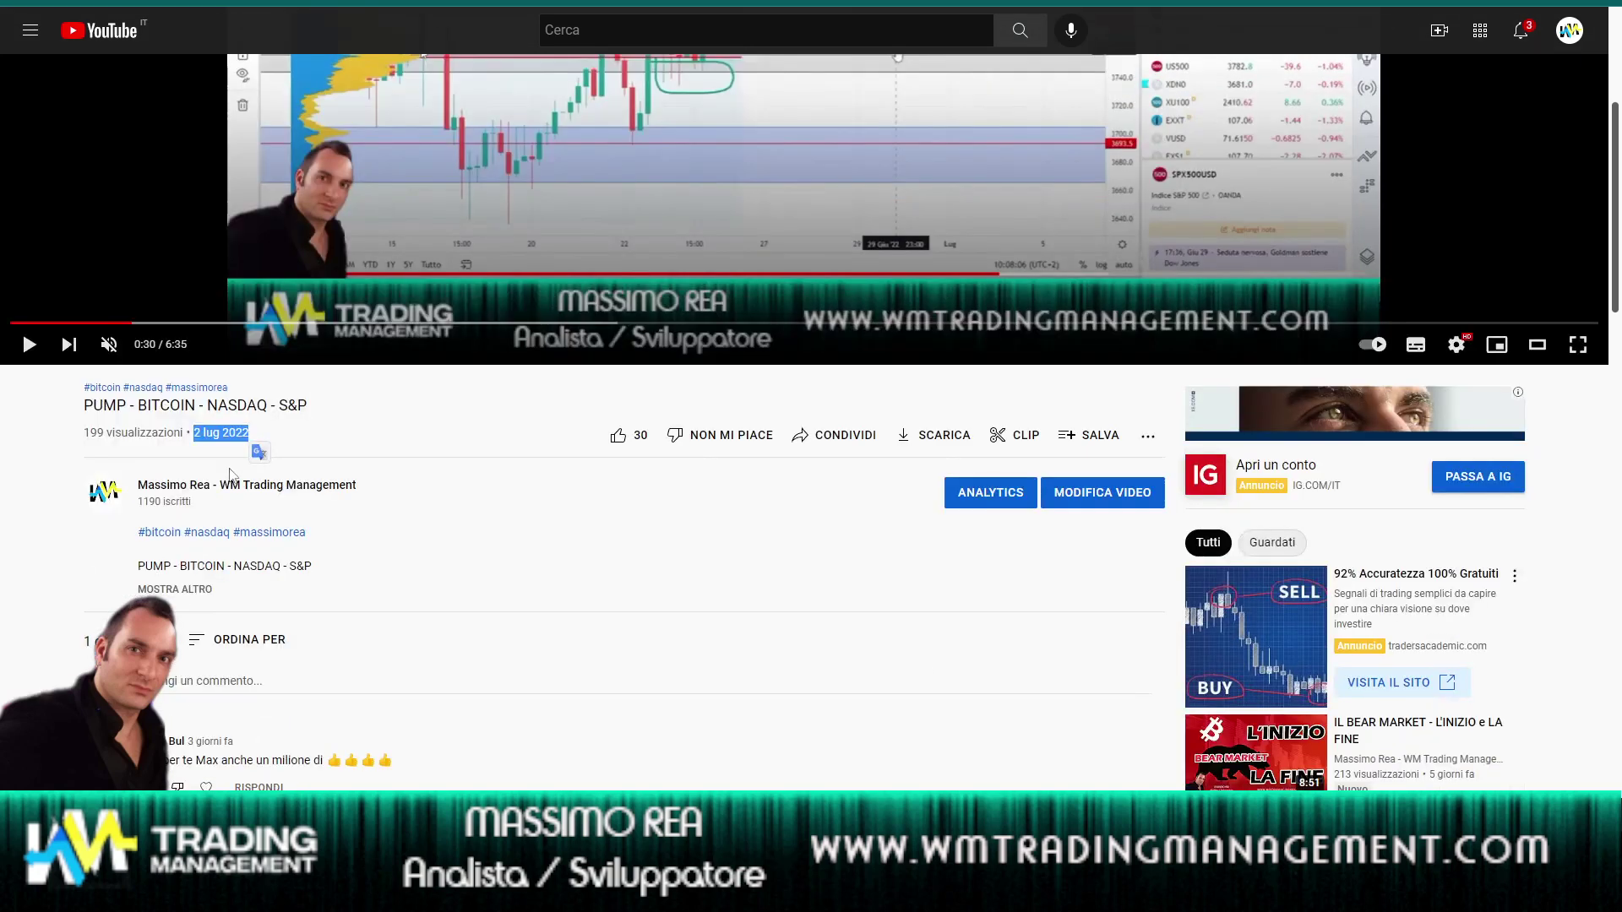
Scroll up to the PUMP - BITCOIN - NASDAQ - S&P video player and its 2 lug 2022 date
scroll(222, 465, up, 4)
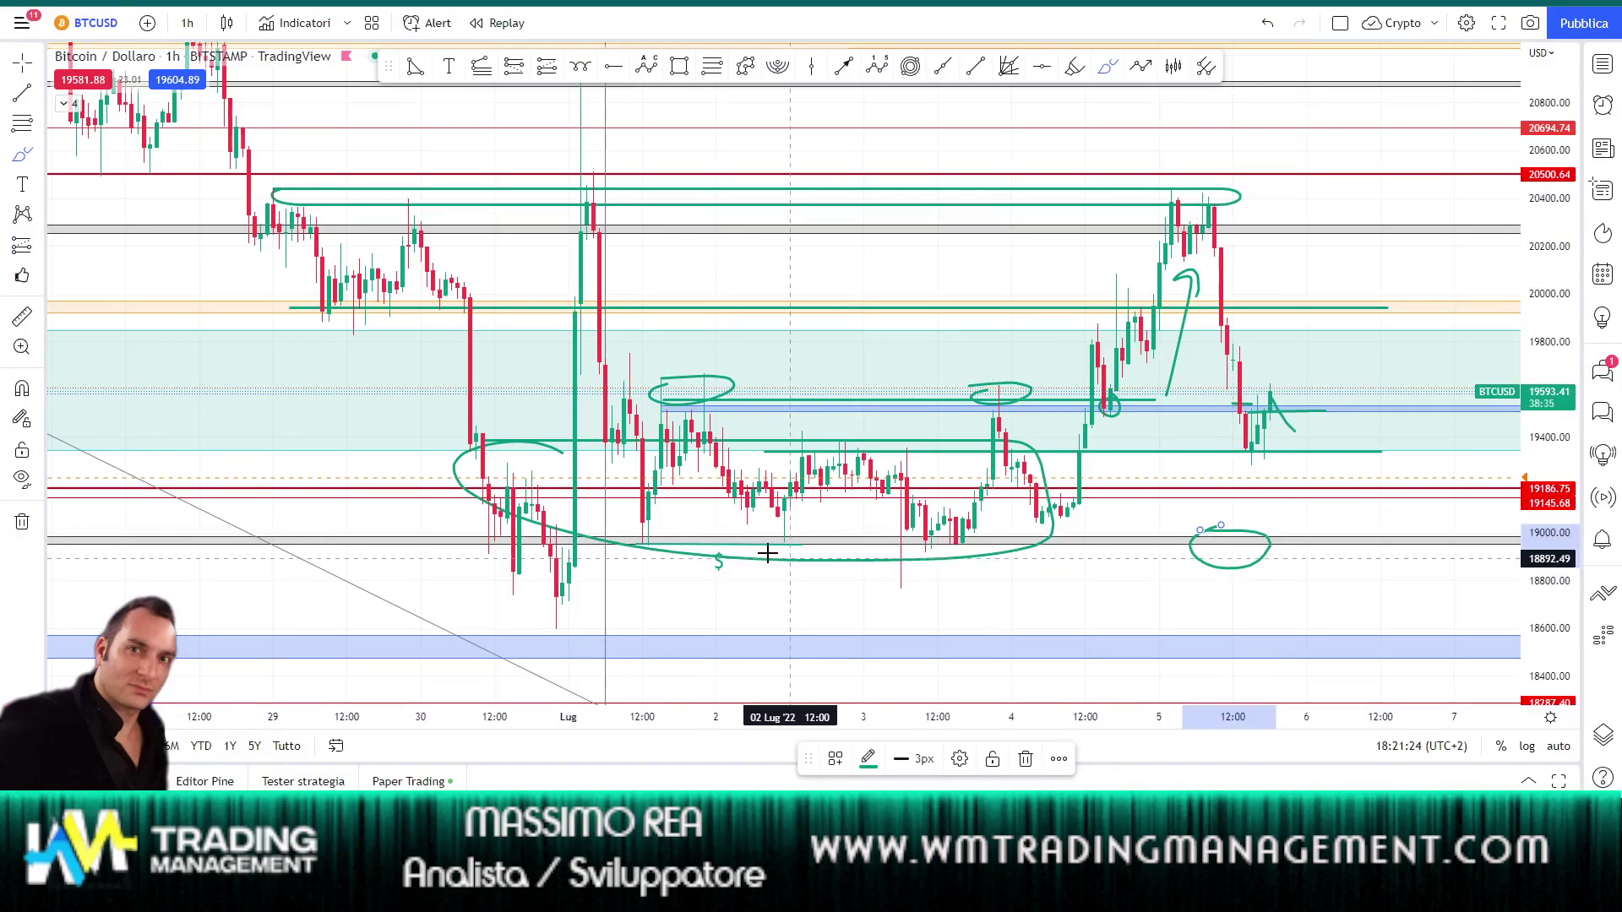
Undo the range and 19000 circles and draw a green support line under the range lows
key(ctrl+z)
key(ctrl+z)
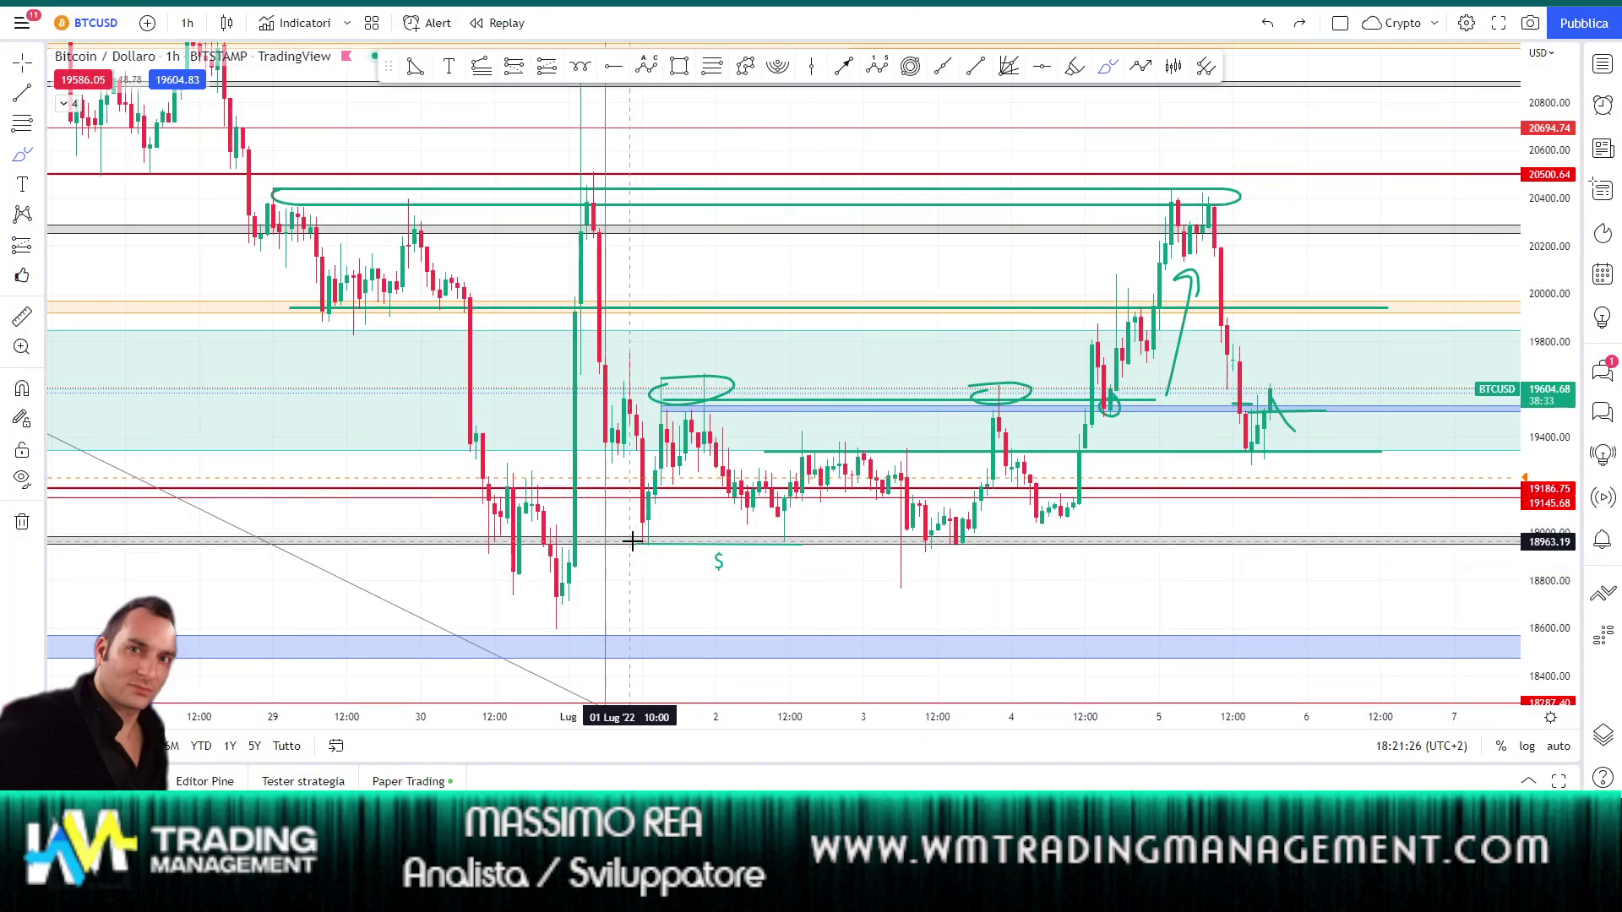
drag(640, 560, 1097, 559)
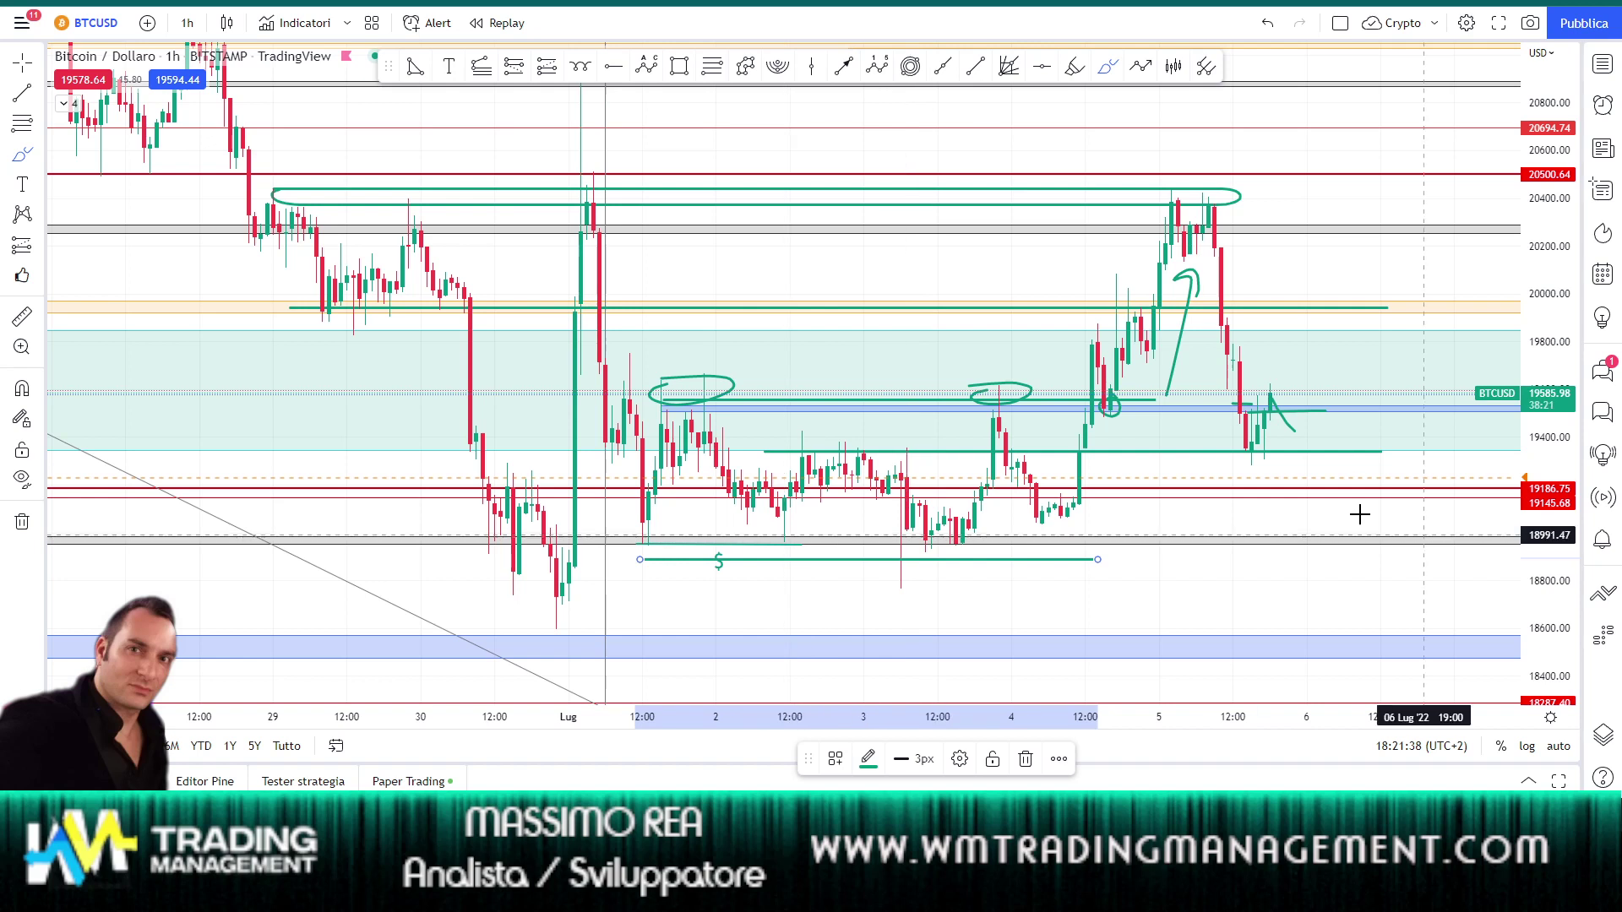
On the US100 4h chart, draw a green line along the 11700 highs and circle the 11312 area
key(ctrl+Tab)
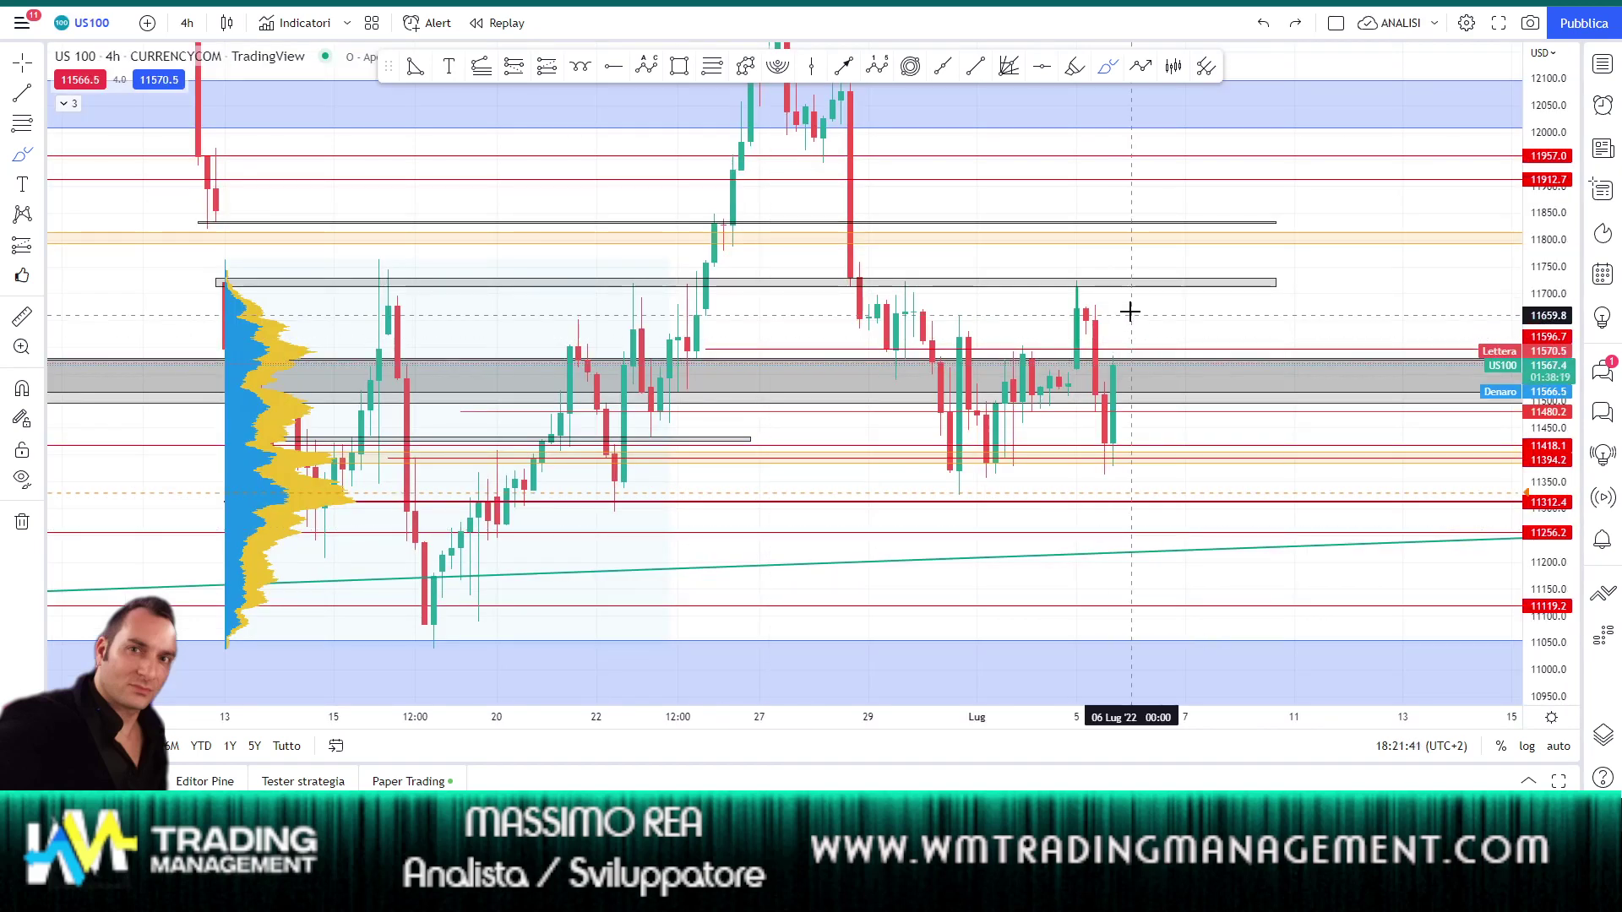
drag(243, 281, 1312, 281)
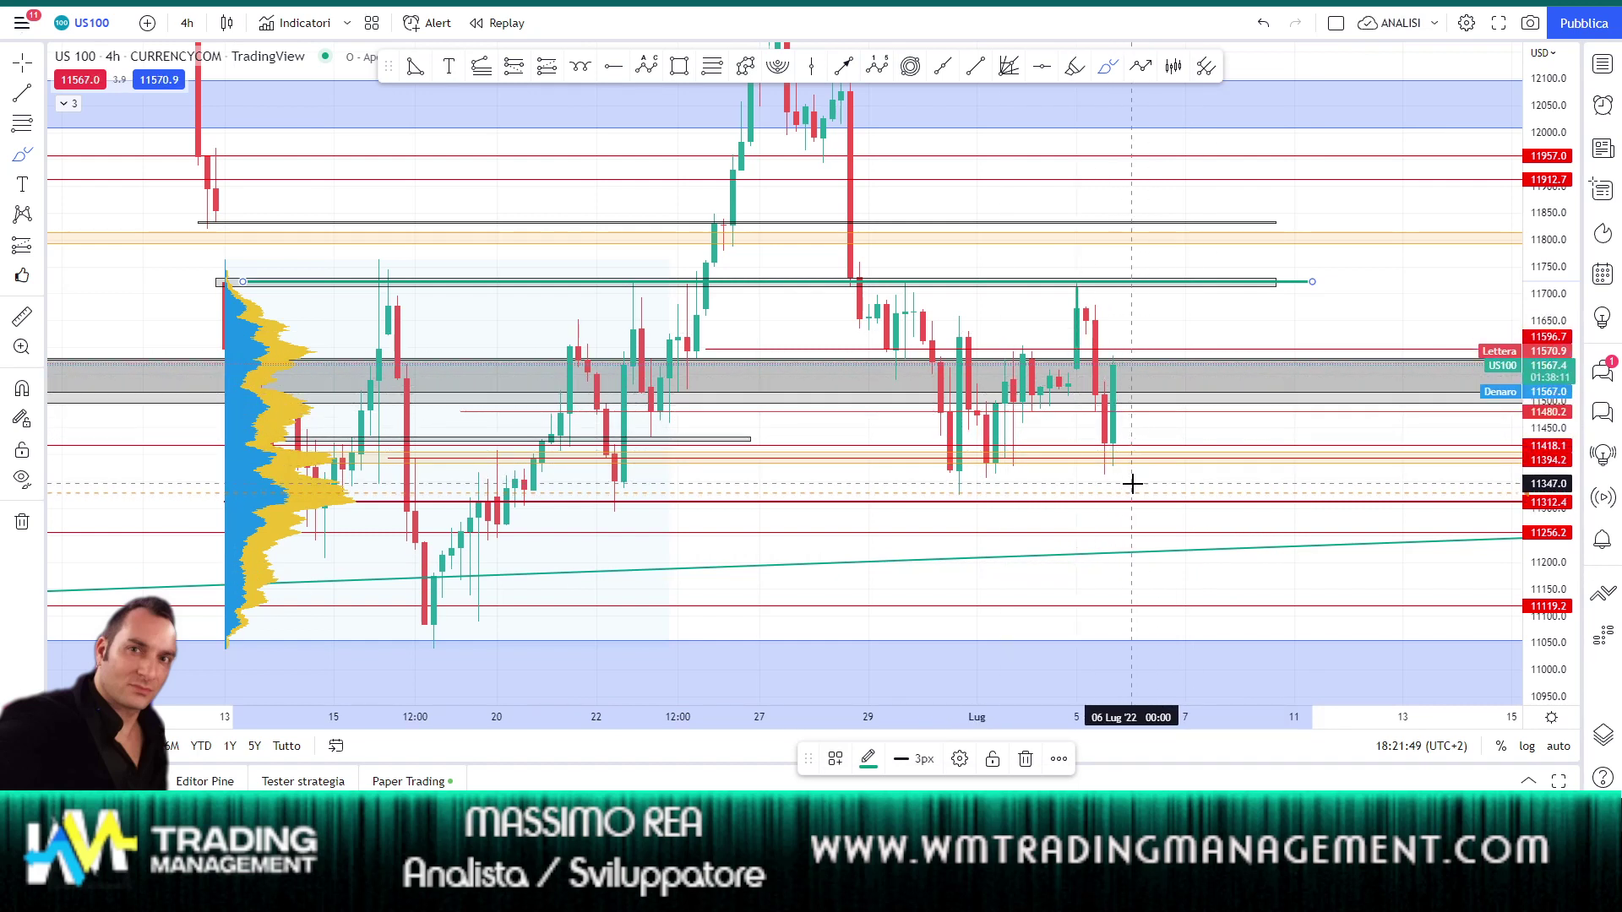
mouse_move(1134, 487)
mouse_down()
mouse_move(1170, 503)
mouse_move(1136, 513)
mouse_move(1116, 490)
mouse_move(1246, 482)
mouse_up()
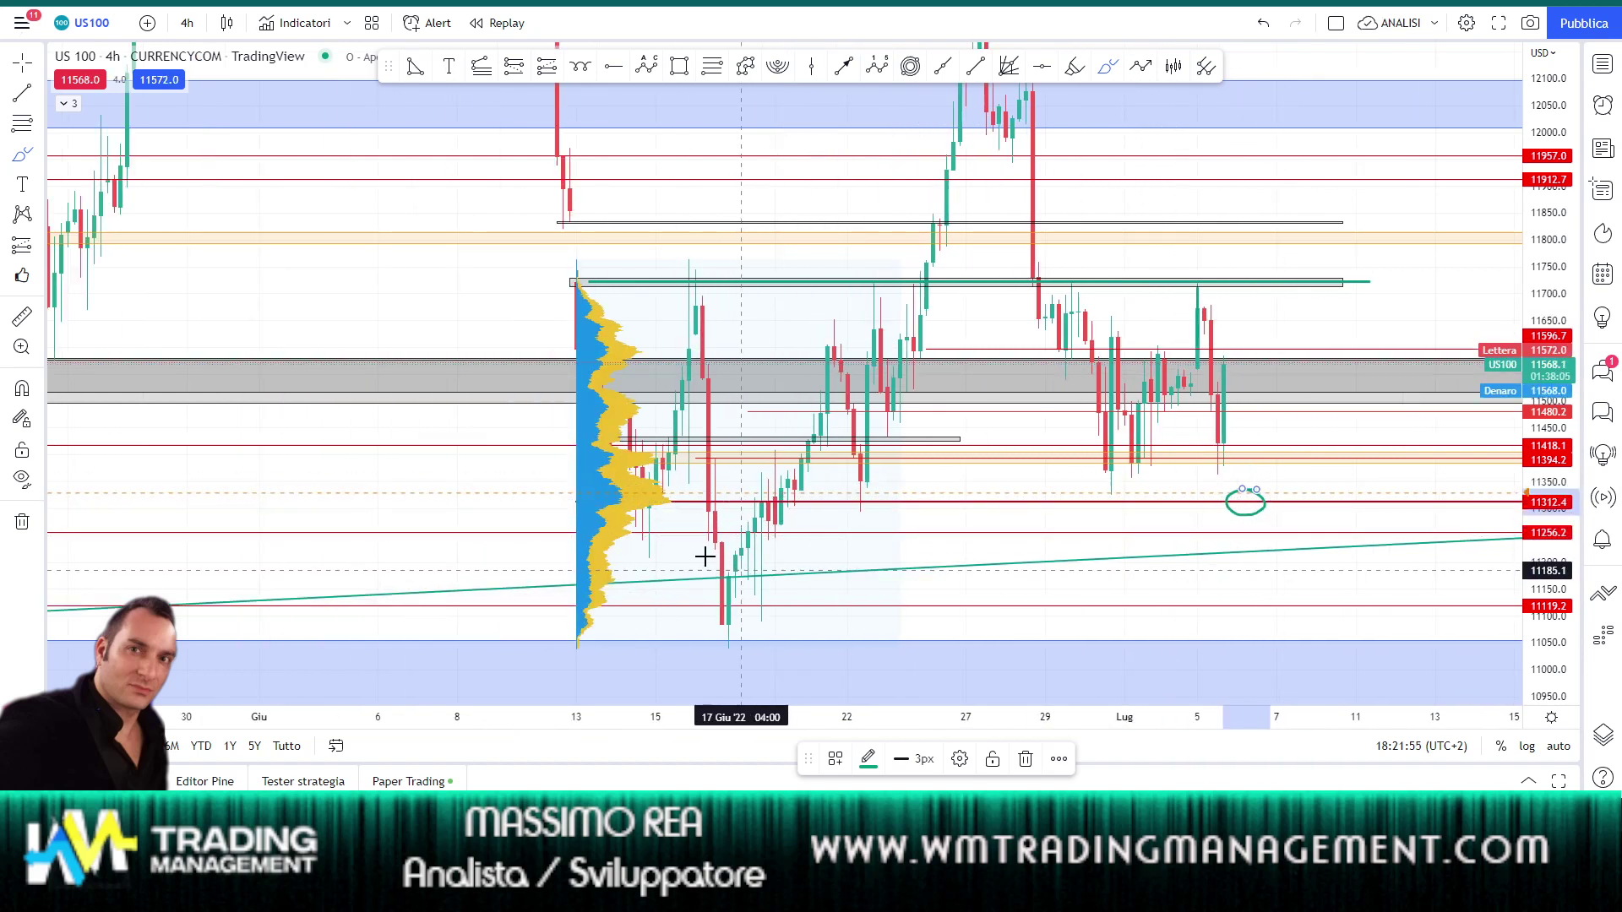
Outline the June low candles, reverting the accidental price-scale change and removing the stray small circle
mouse_move(691, 554)
mouse_down()
mouse_move(725, 553)
mouse_move(827, 625)
mouse_move(693, 575)
mouse_move(727, 583)
mouse_move(741, 623)
mouse_move(712, 588)
mouse_up()
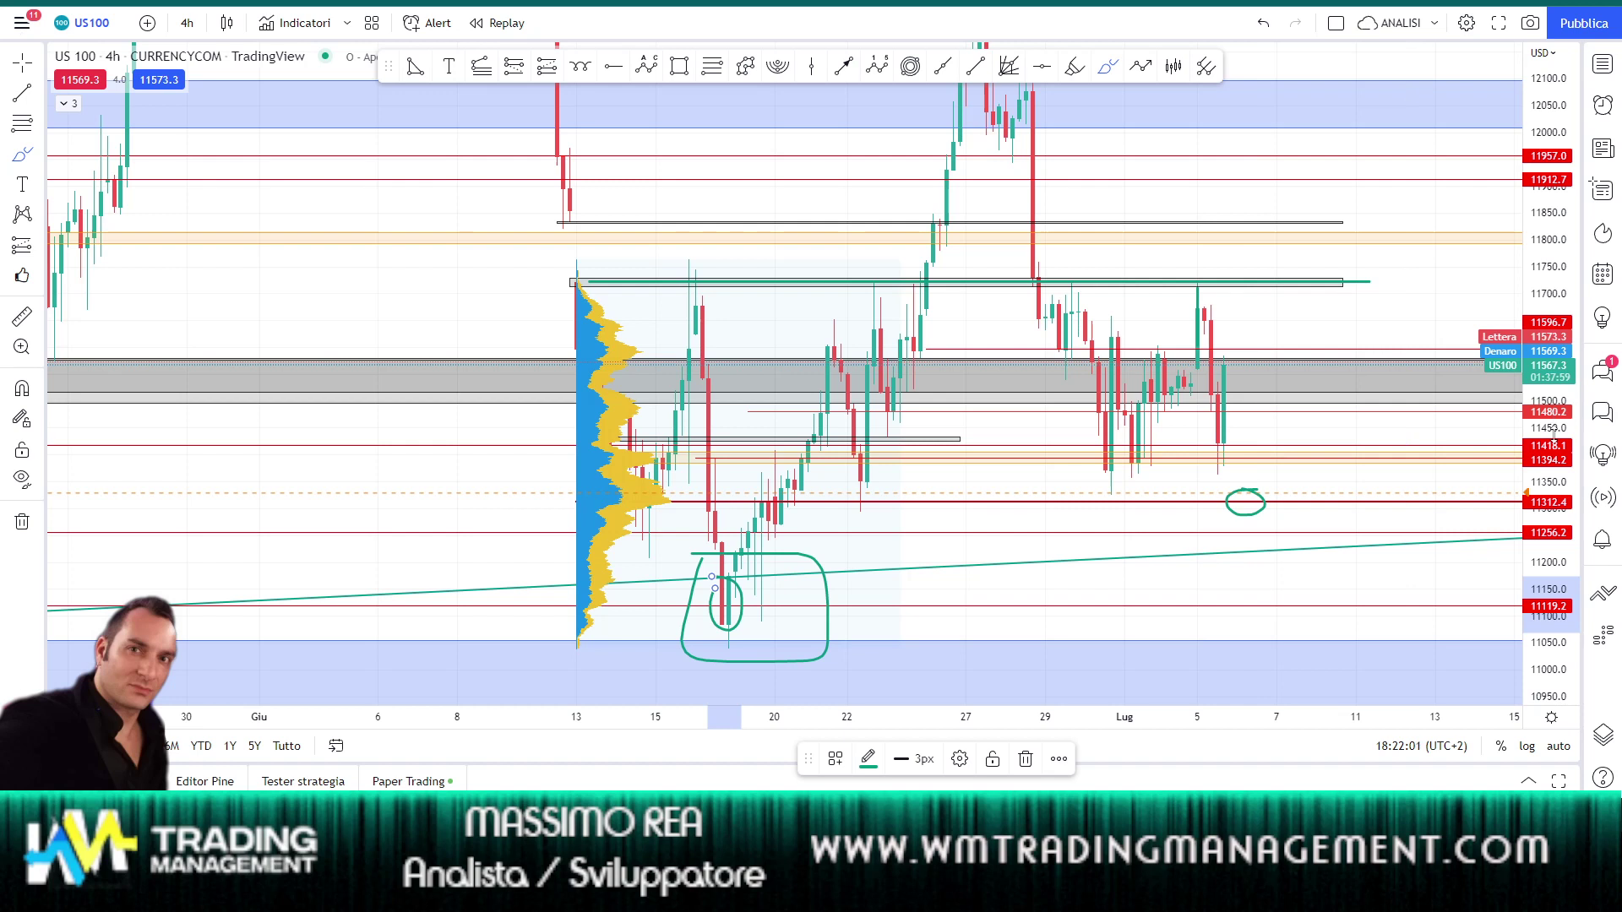
drag(1553, 431, 1553, 507)
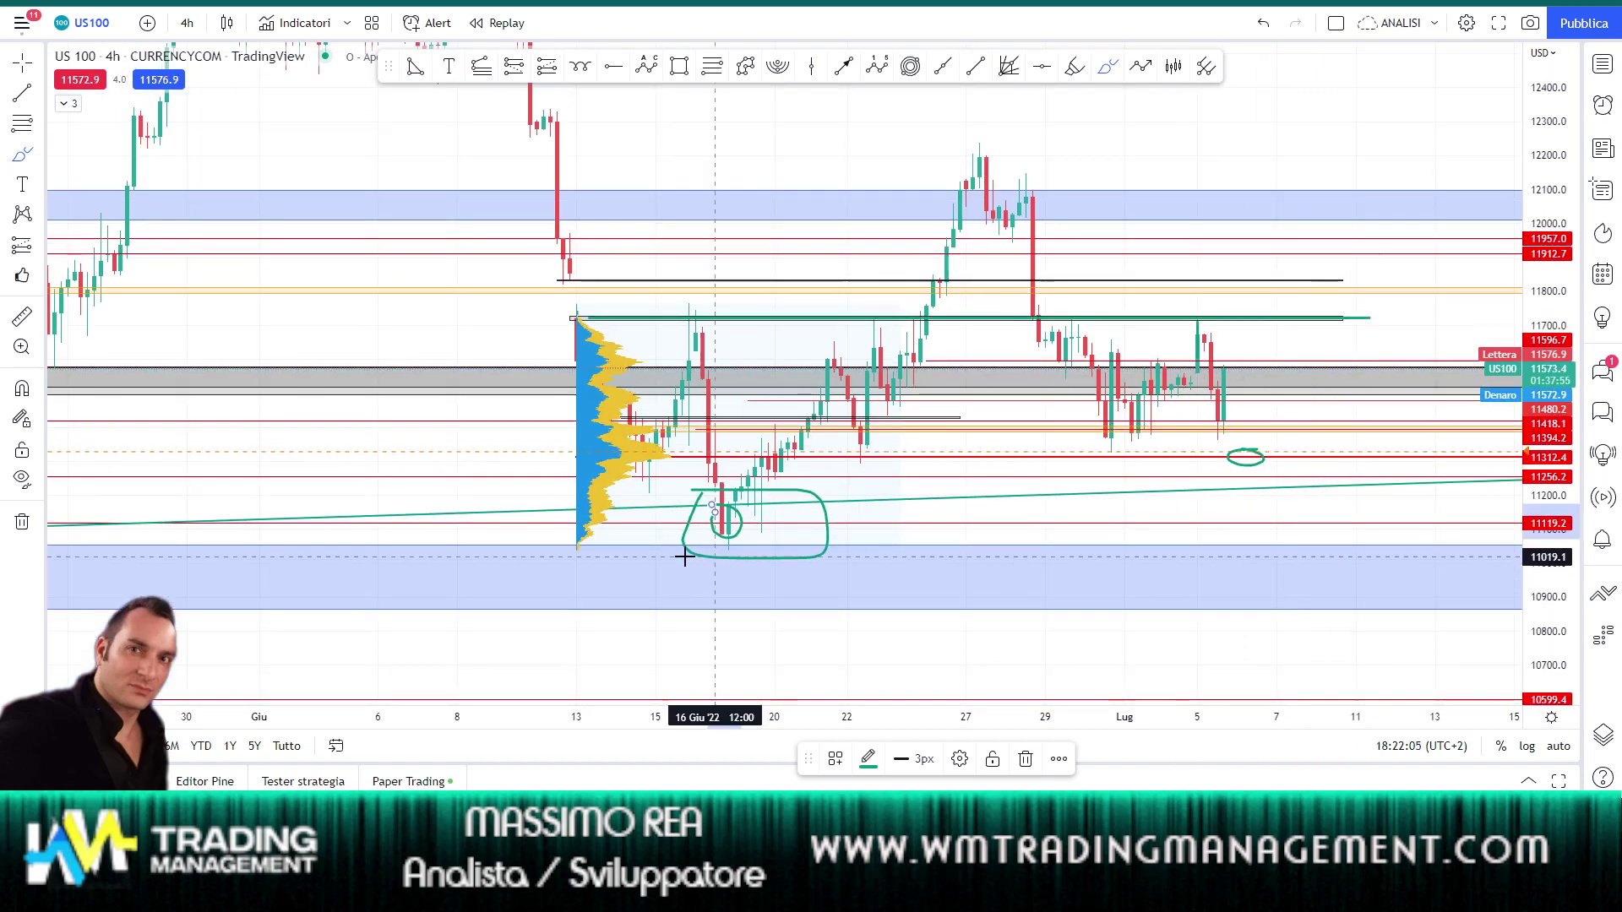
key(ctrl+z)
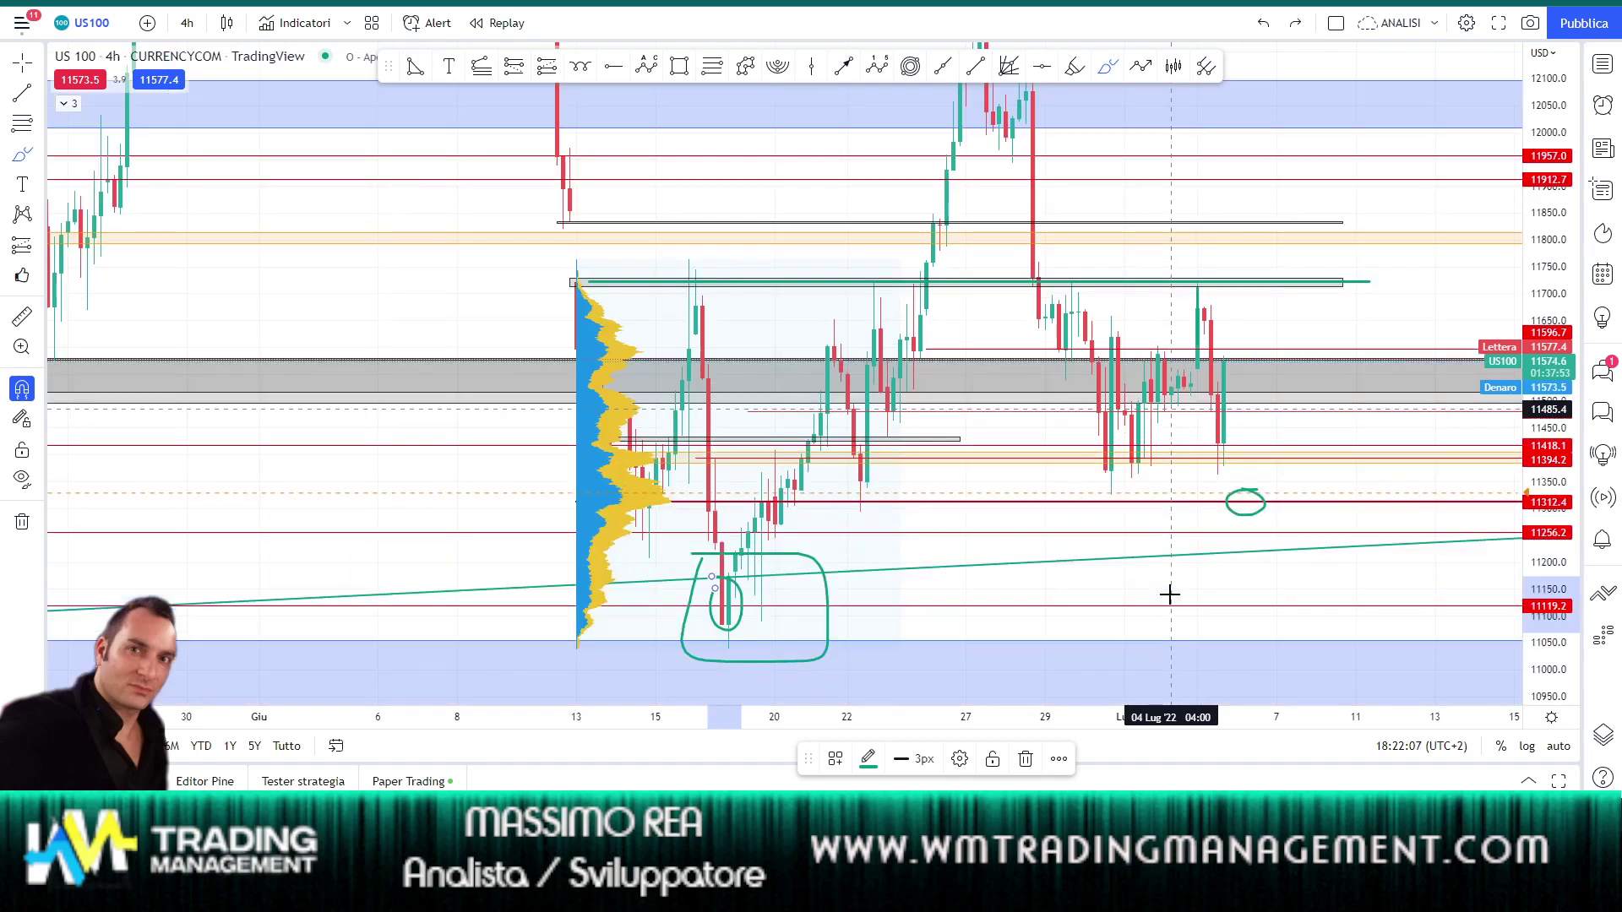
key(Delete)
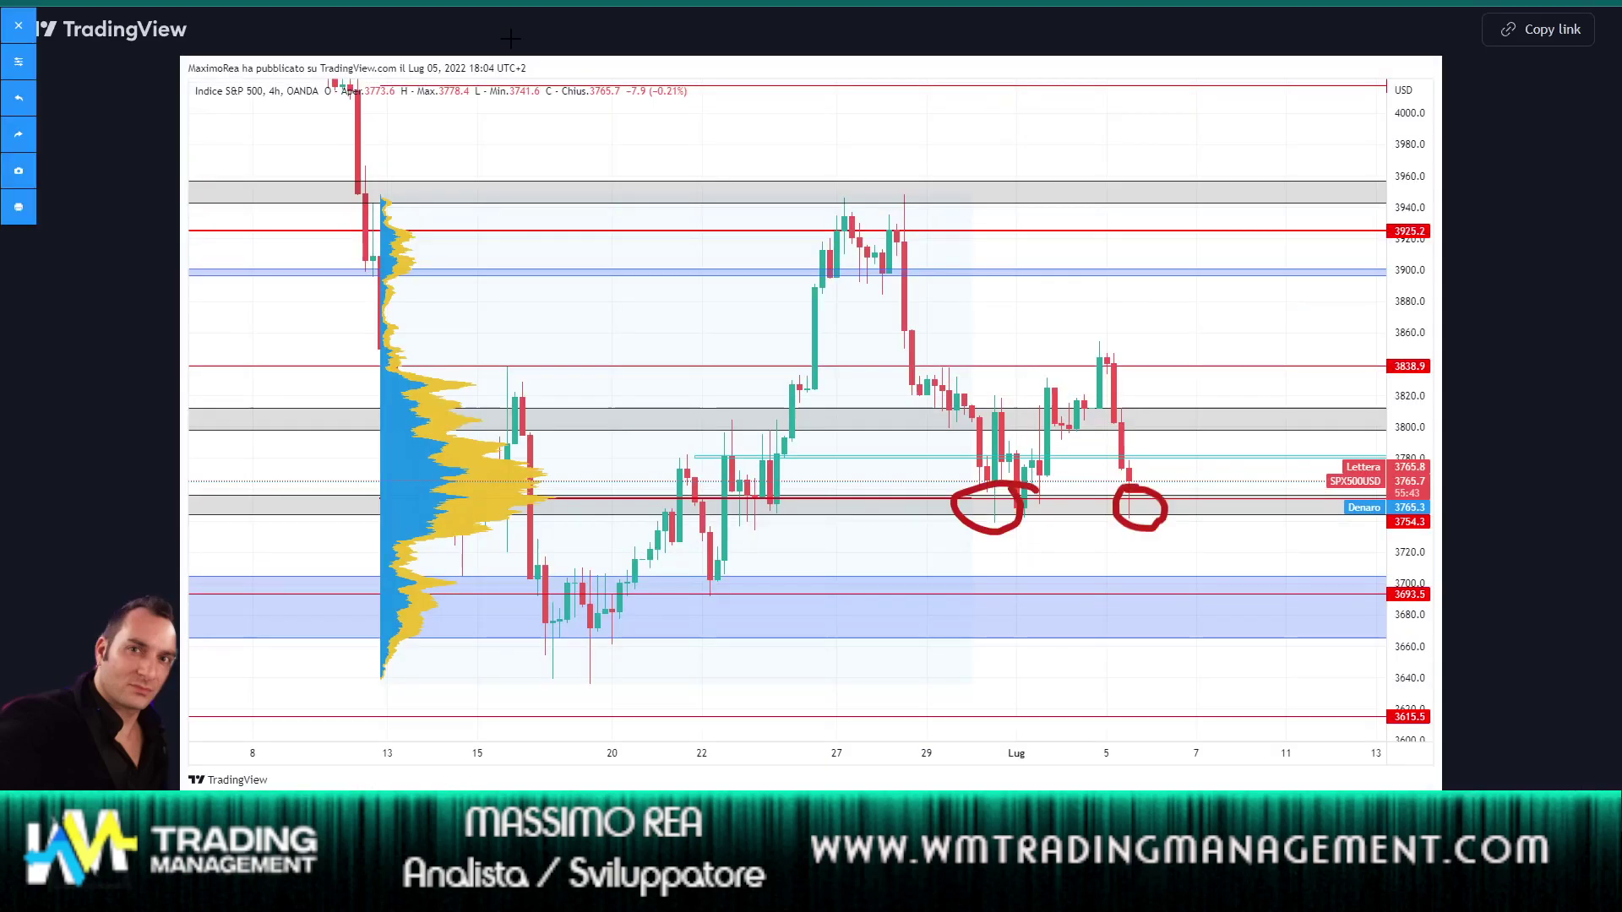